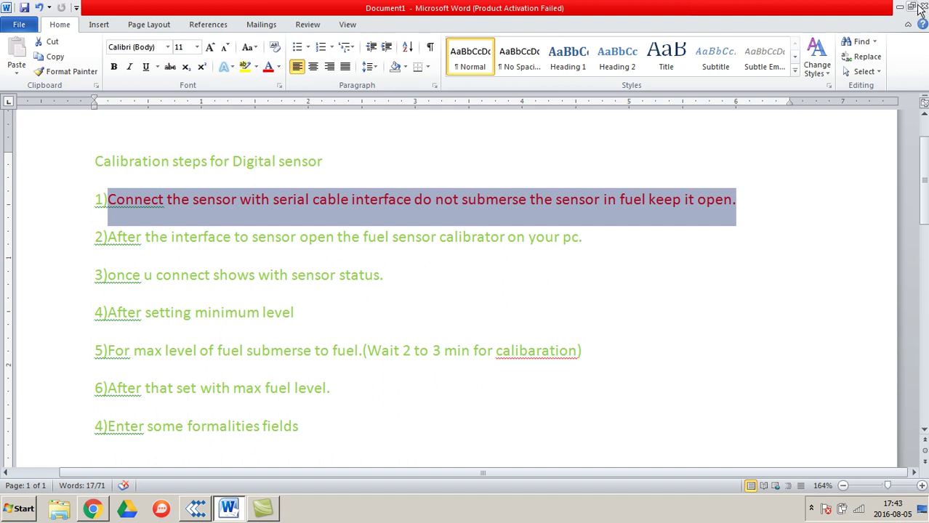
# Step: Launch eS Install v.1.0.1.41 from the desktop, and colour the text of step 2 red in the Word calibration list
pyautogui.click(902, 7)
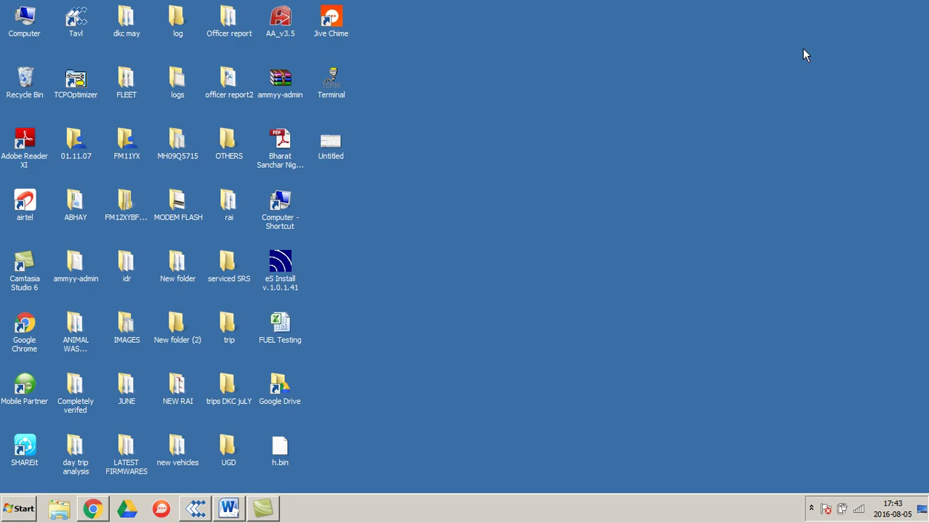
pyautogui.click(280, 266)
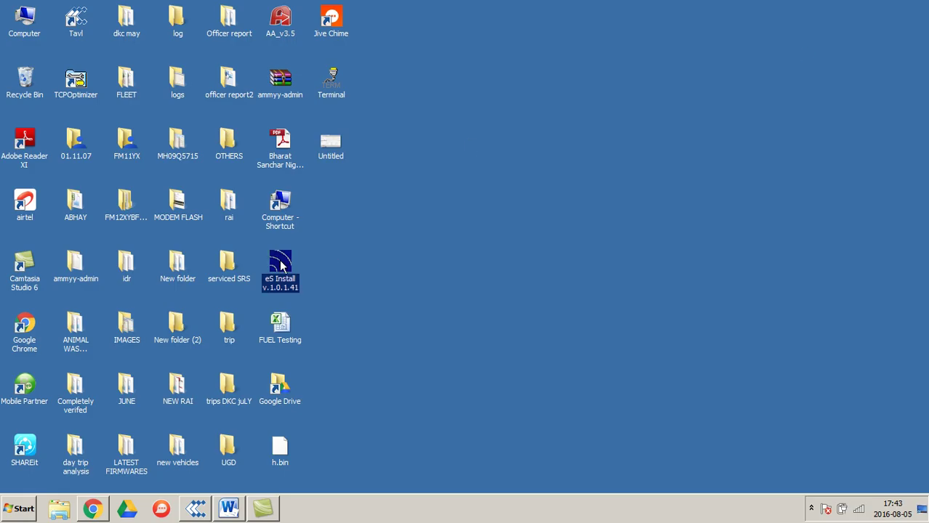
pyautogui.click(230, 509)
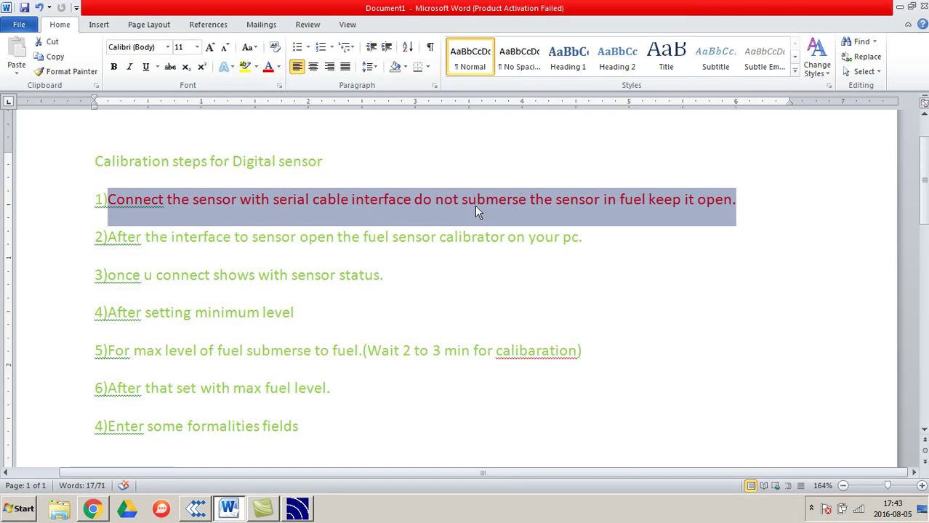
pyautogui.moveTo(591, 238); pyautogui.dragTo(123, 243)
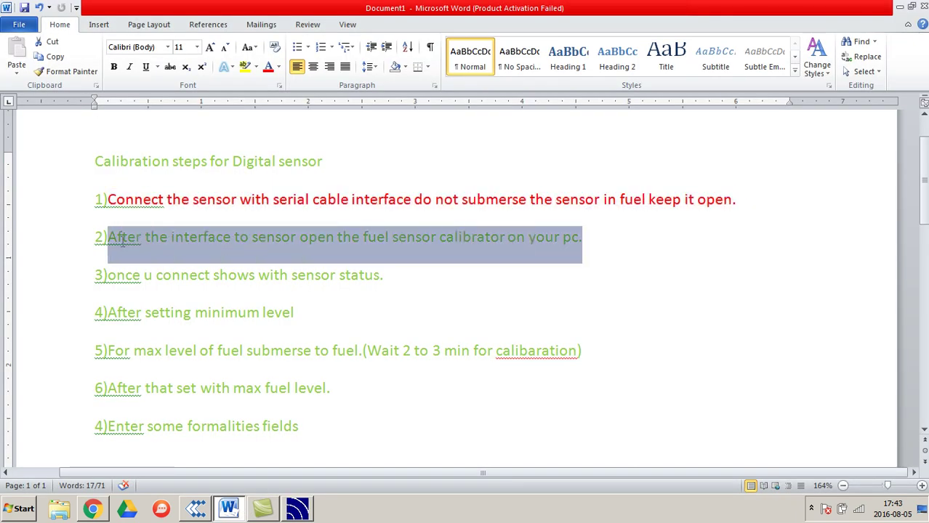
pyautogui.click(269, 67)
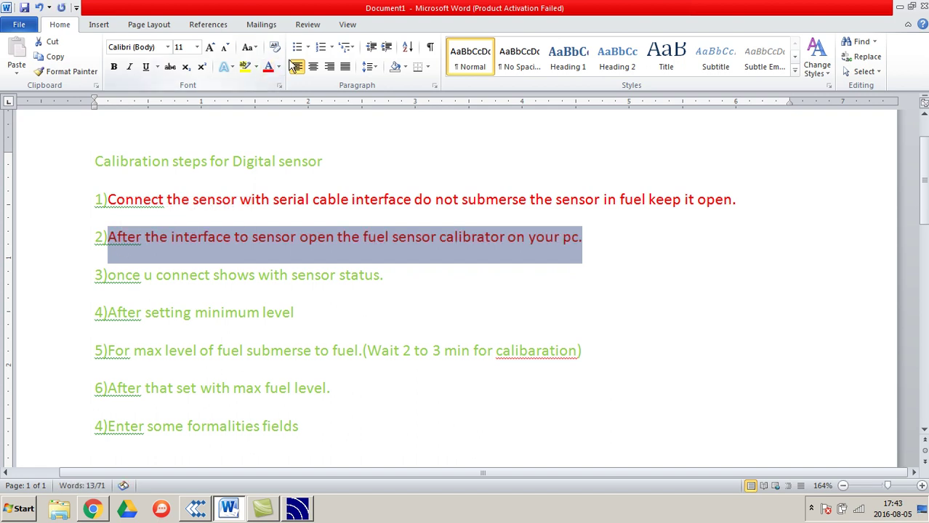
# Step: Switch to eS Install, open the connection on COM1 at 19200 baud, and select probe length User_H (L > 725 mm) for calibration
pyautogui.click(901, 7)
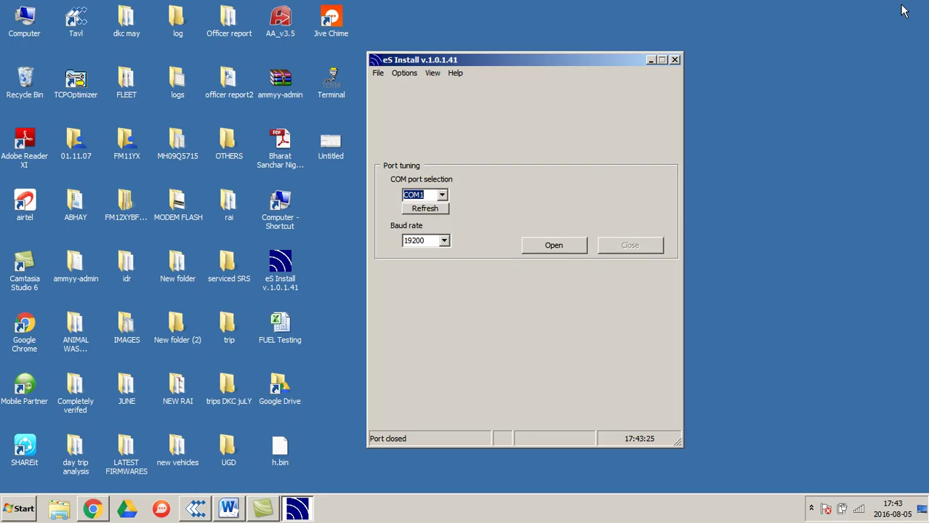
pyautogui.click(554, 246)
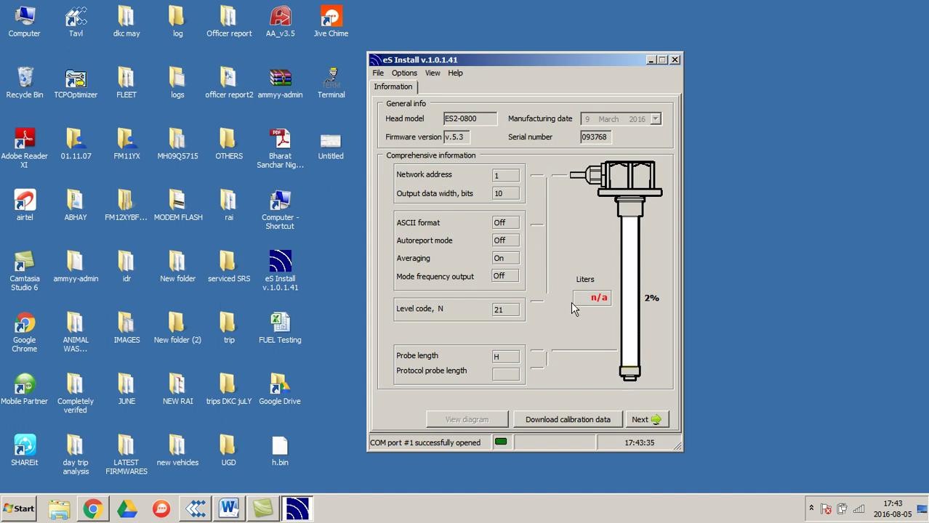
pyautogui.click(646, 421)
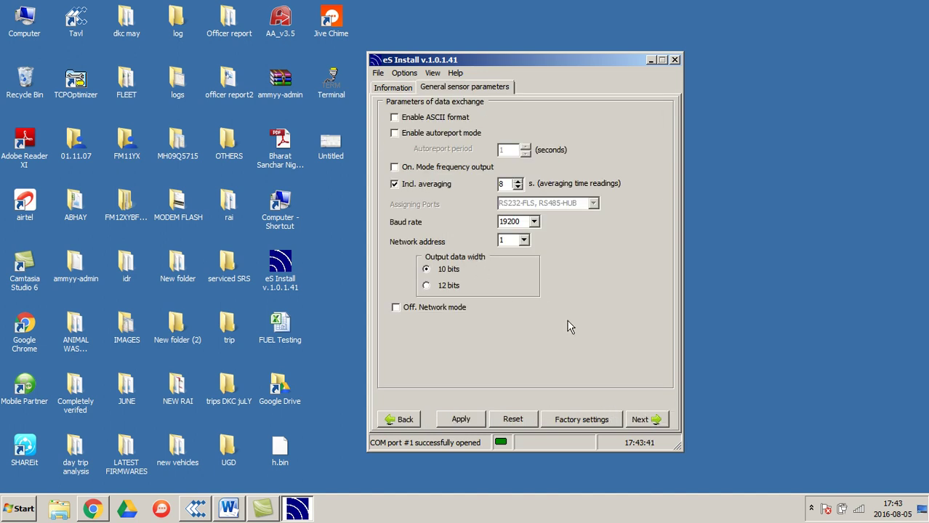
pyautogui.click(653, 422)
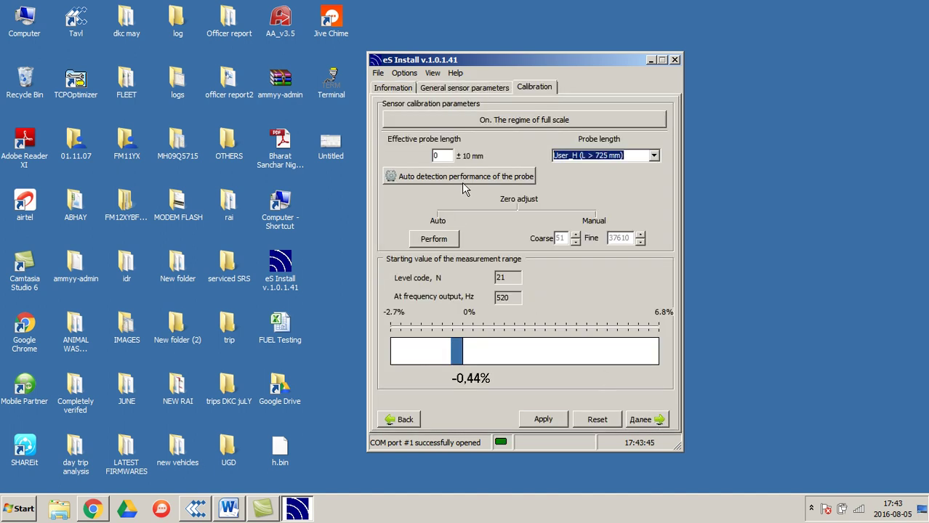
pyautogui.click(655, 157)
pyautogui.click(615, 221)
# Step: Switch to the Word calibration list and colour the text of step 3, about the sensor status, red
pyautogui.click(230, 511)
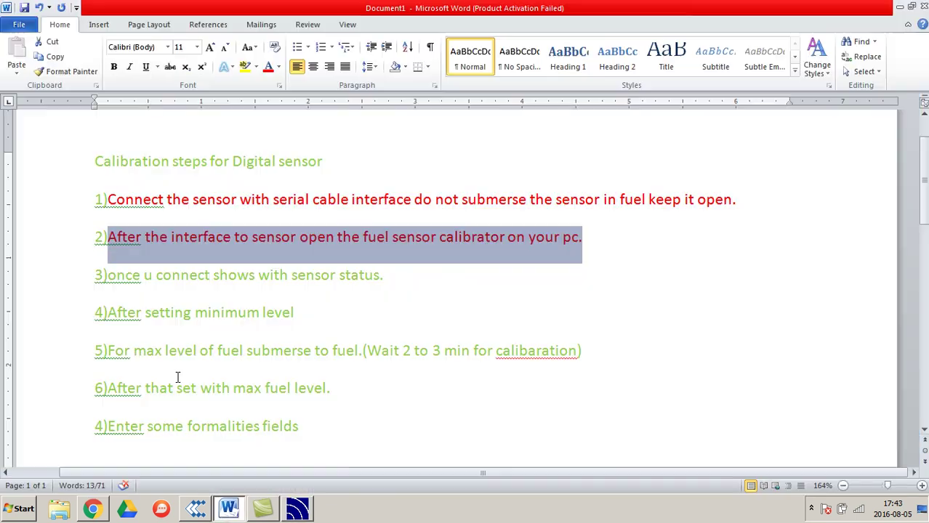
pyautogui.moveTo(389, 280); pyautogui.dragTo(107, 276)
pyautogui.click(267, 69)
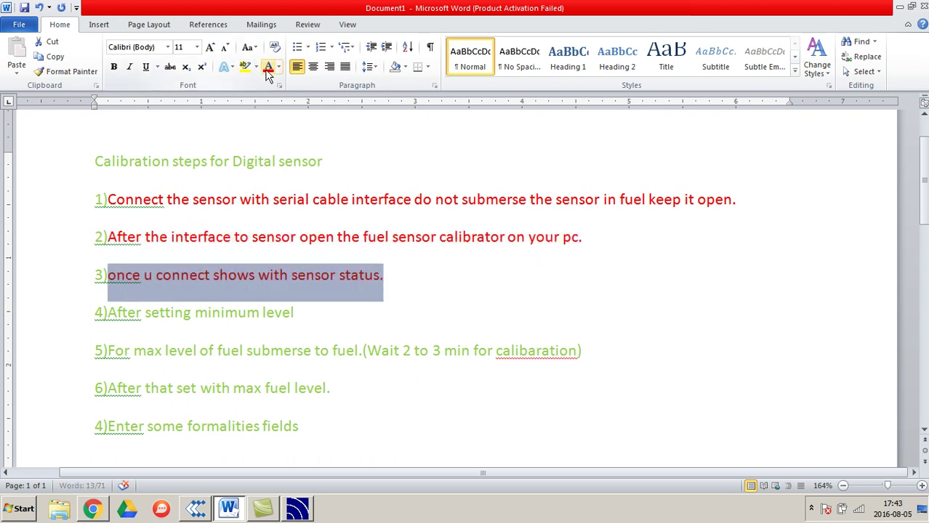
pyautogui.moveTo(307, 312); pyautogui.dragTo(248, 314)
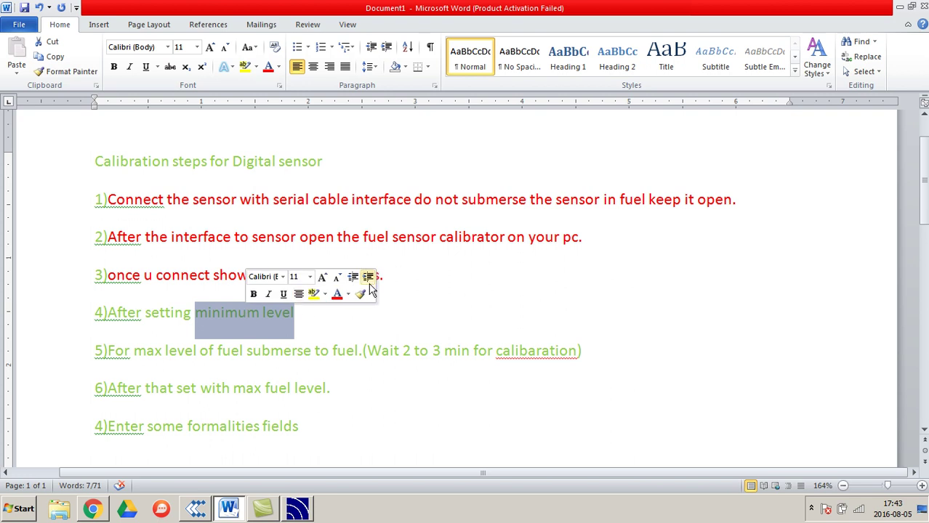
pyautogui.click(385, 277)
# Step: Switch back to eS Install and perform the automatic zero adjustment of the sensor
pyautogui.click(297, 509)
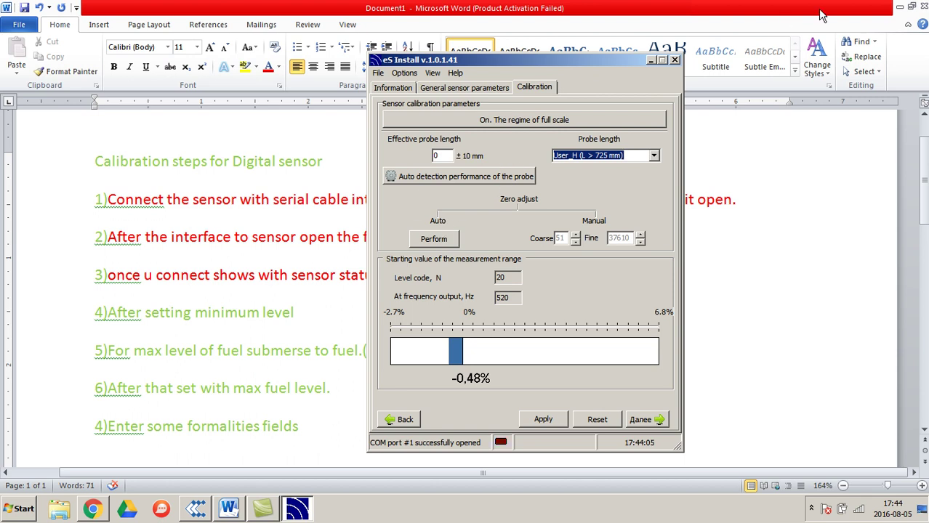
pyautogui.click(898, 9)
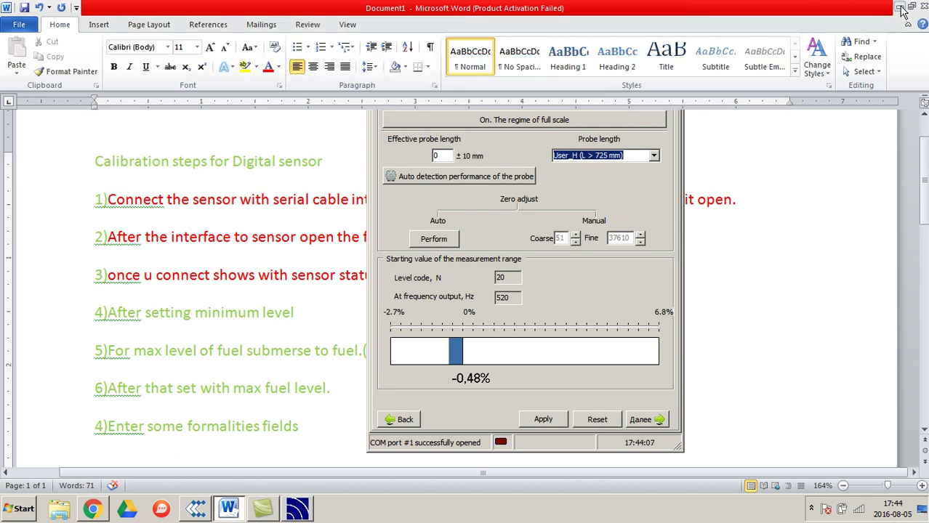
pyautogui.click(900, 7)
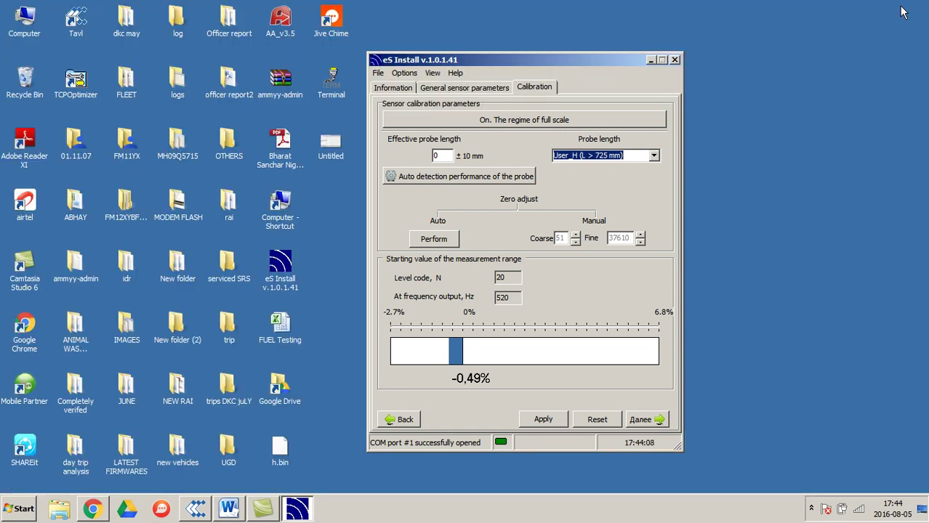
pyautogui.click(435, 240)
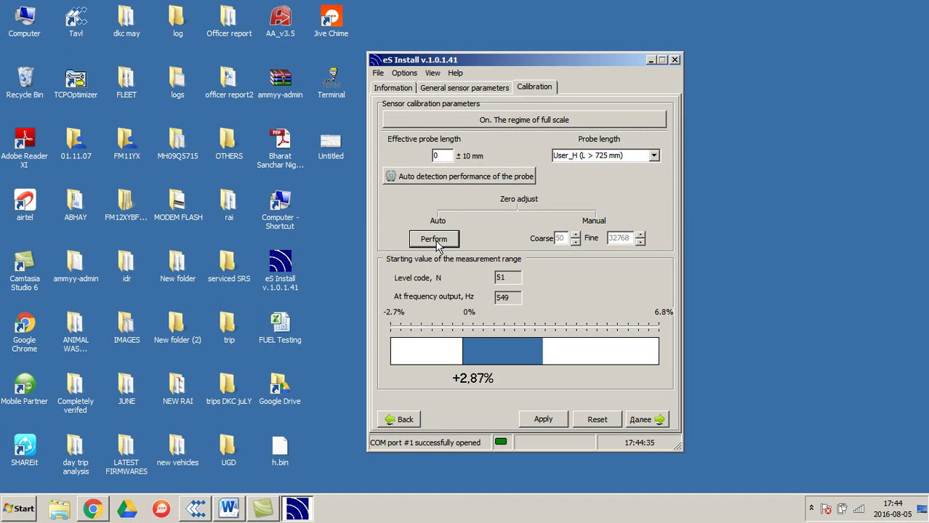
pyautogui.click(436, 240)
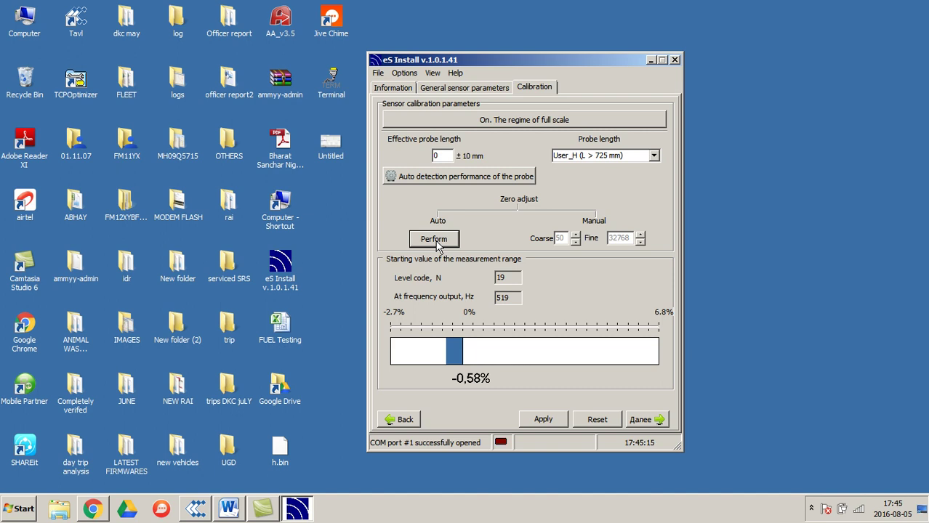
pyautogui.click(436, 242)
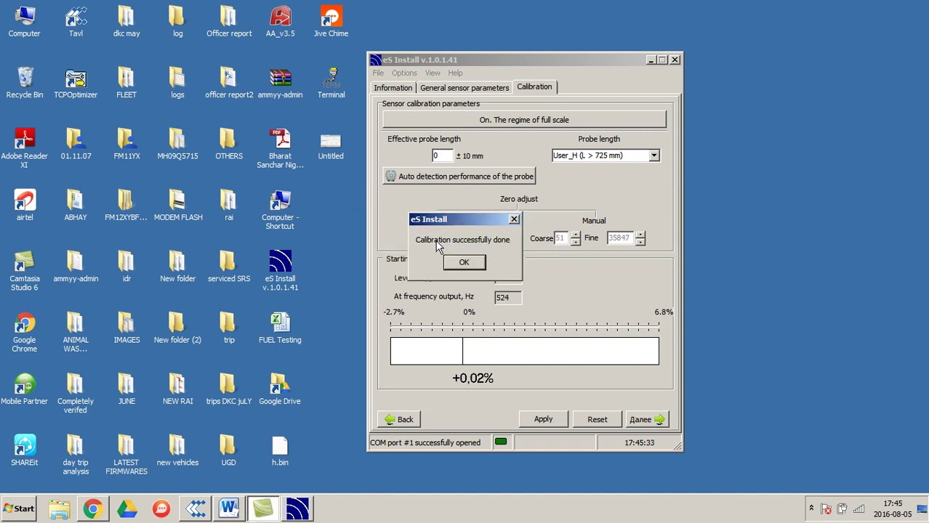
pyautogui.click(467, 263)
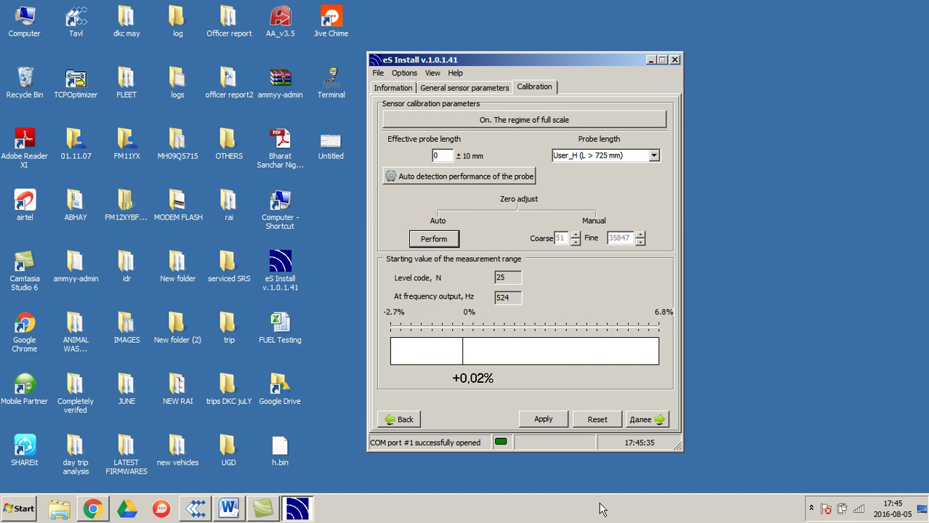
# Step: Apply the calibration to the sensor and set the start of the measuring scale to the current value
pyautogui.click(546, 421)
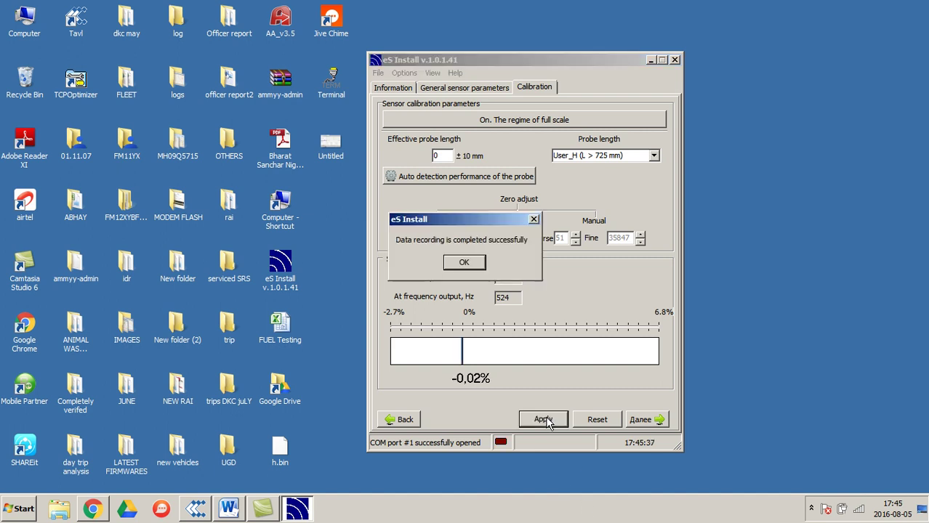
pyautogui.click(463, 262)
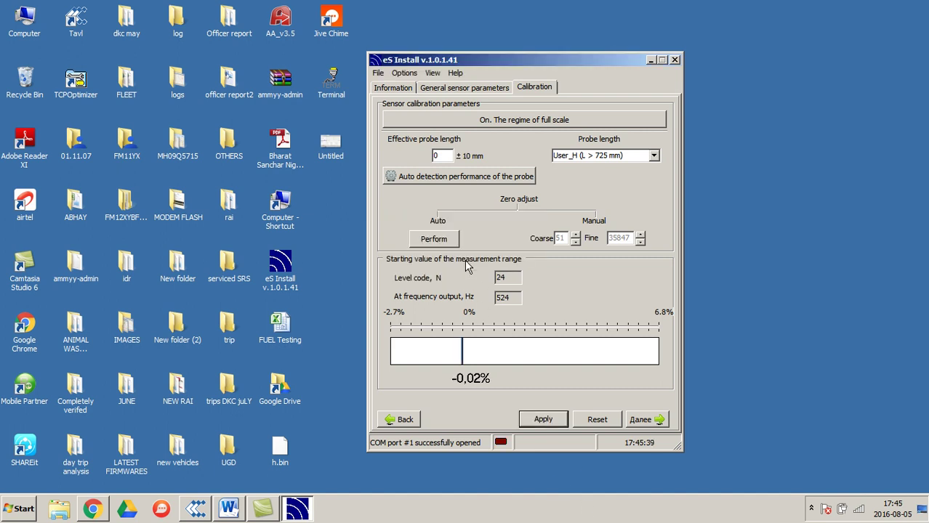
pyautogui.click(658, 422)
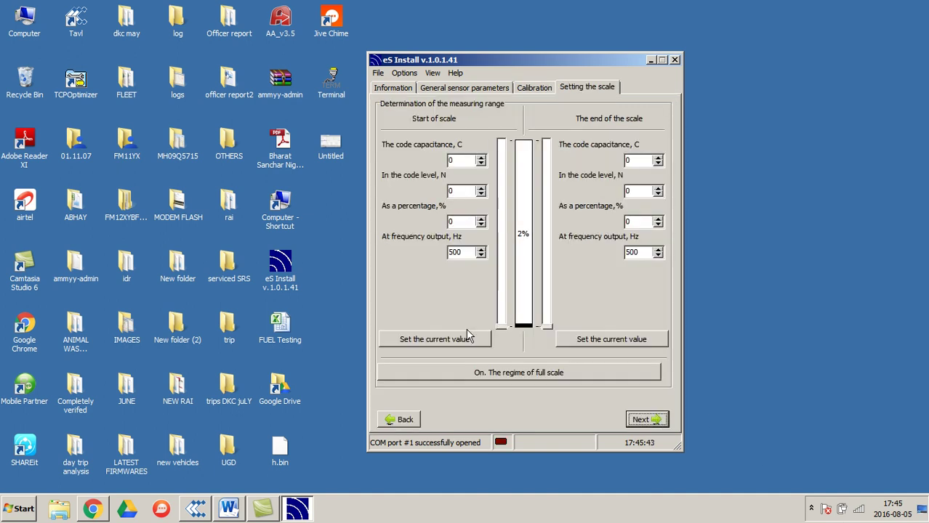
pyautogui.click(460, 342)
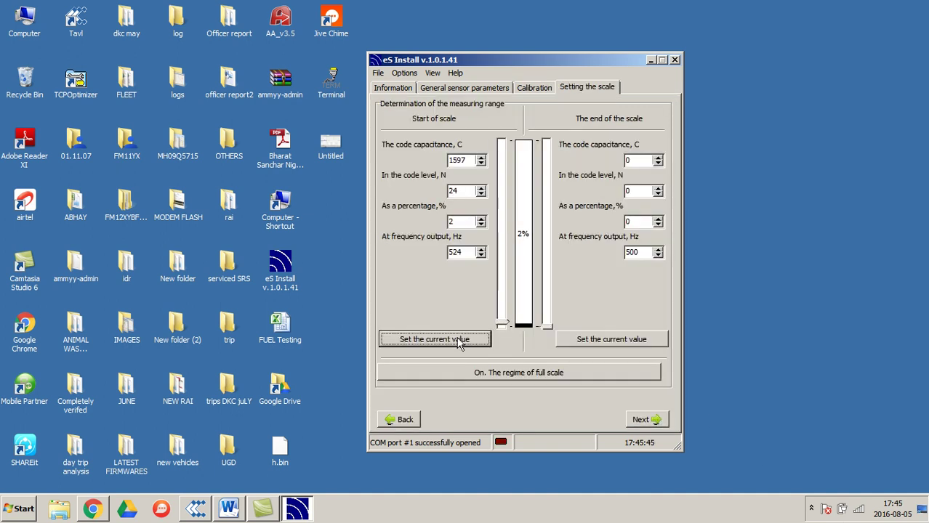
# Step: Switch to the Word calibration list and colour the text of step 4, "After setting minimum level", red
pyautogui.click(232, 514)
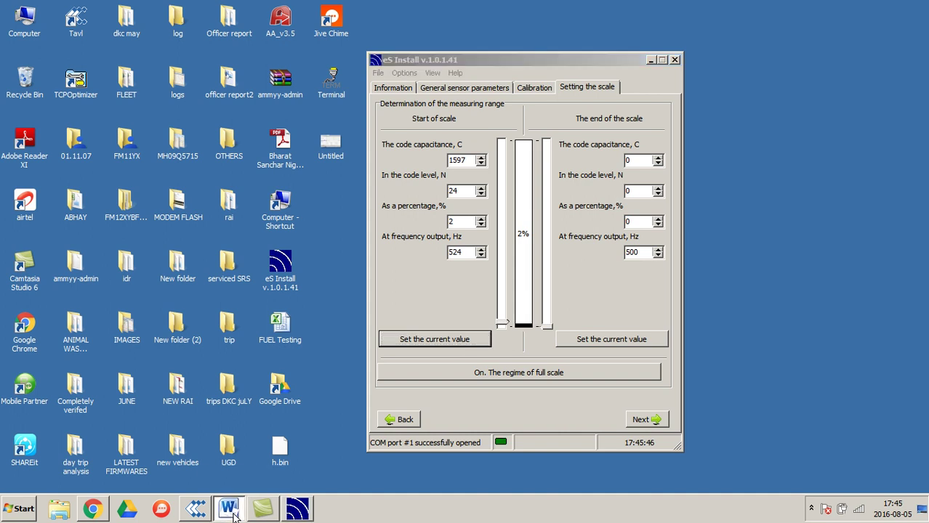
pyautogui.click(311, 323)
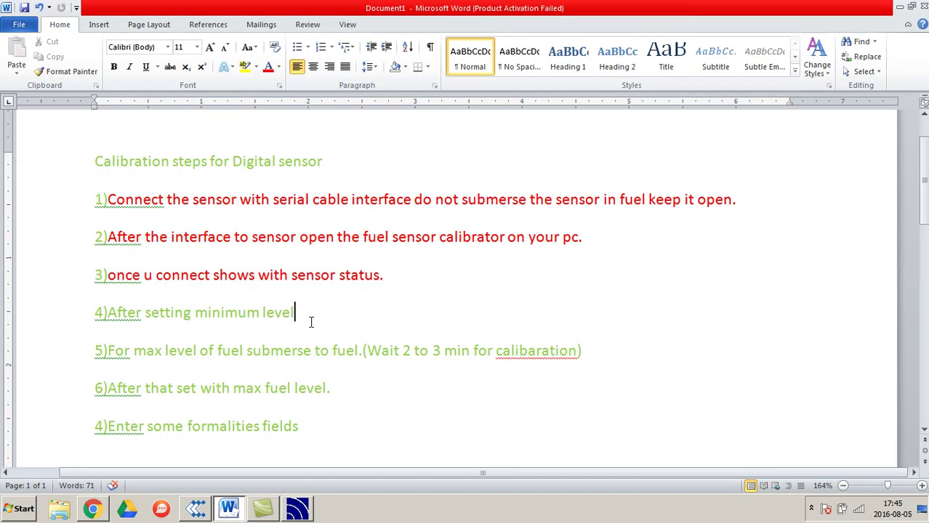
pyautogui.moveTo(311, 322); pyautogui.dragTo(109, 314)
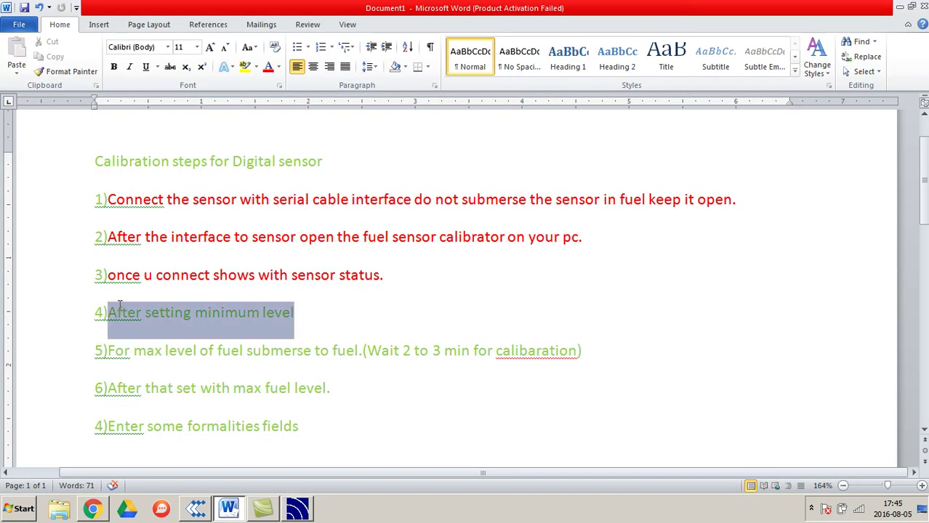
pyautogui.click(268, 68)
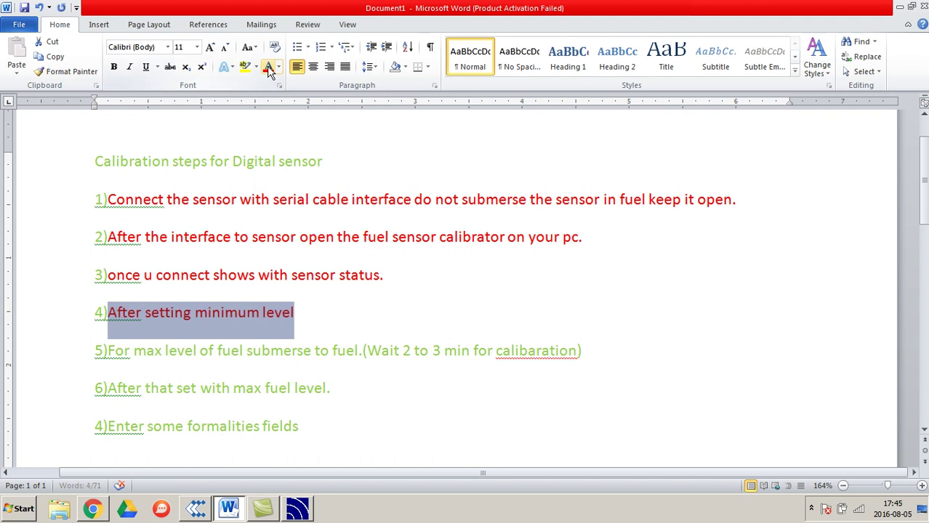
pyautogui.click(608, 346)
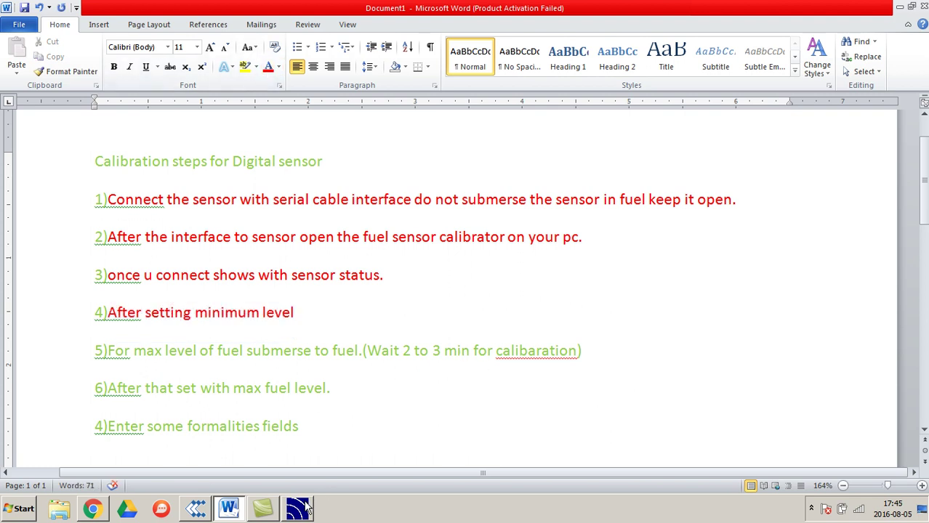
# Step: Switch to eS Install, move its window clear of the Word text, and set the end of the scale to the current value
pyautogui.click(299, 509)
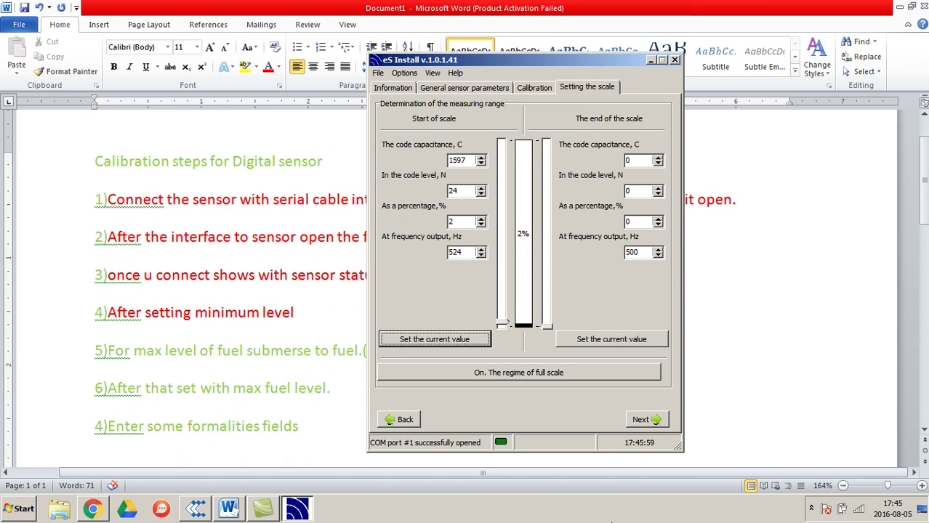
pyautogui.moveTo(584, 64); pyautogui.dragTo(821, 73)
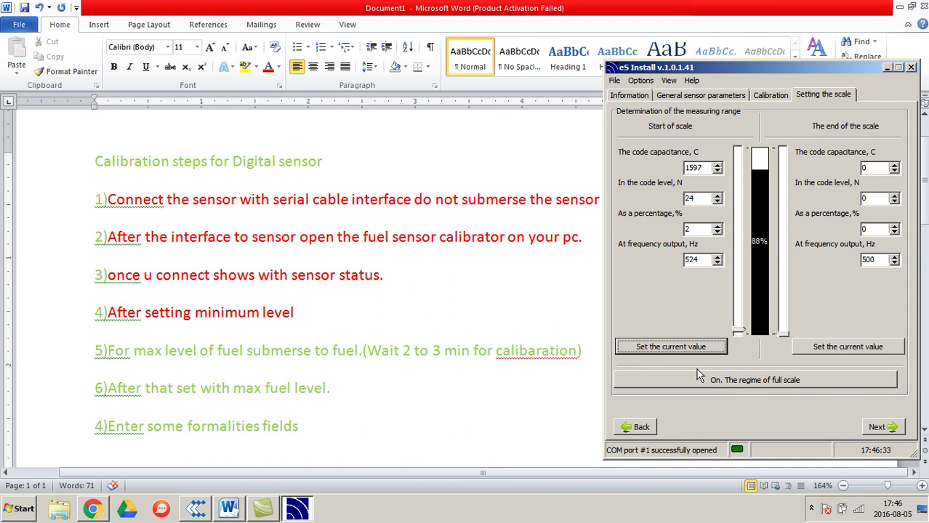
pyautogui.click(849, 348)
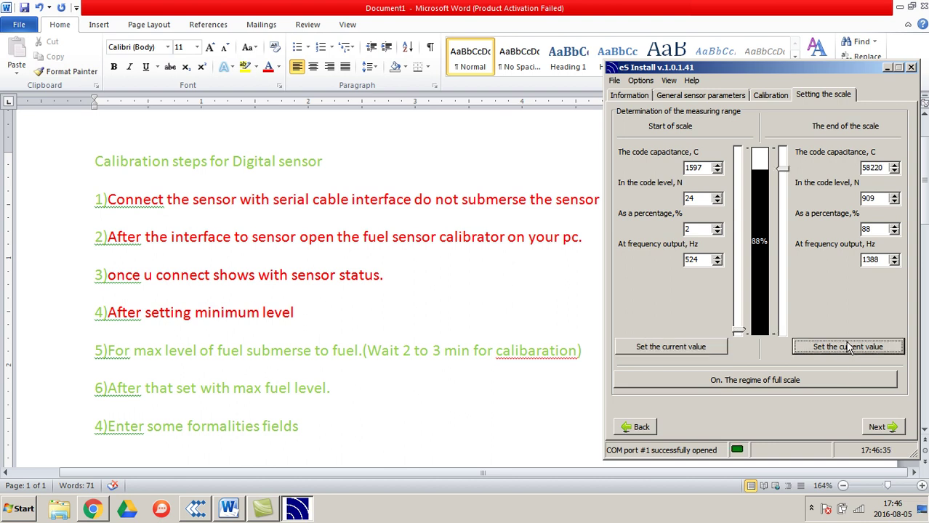
# Step: Proceed from the scale settings to the data protocol, agree to attach a protocol, and start creating a new one
pyautogui.click(879, 428)
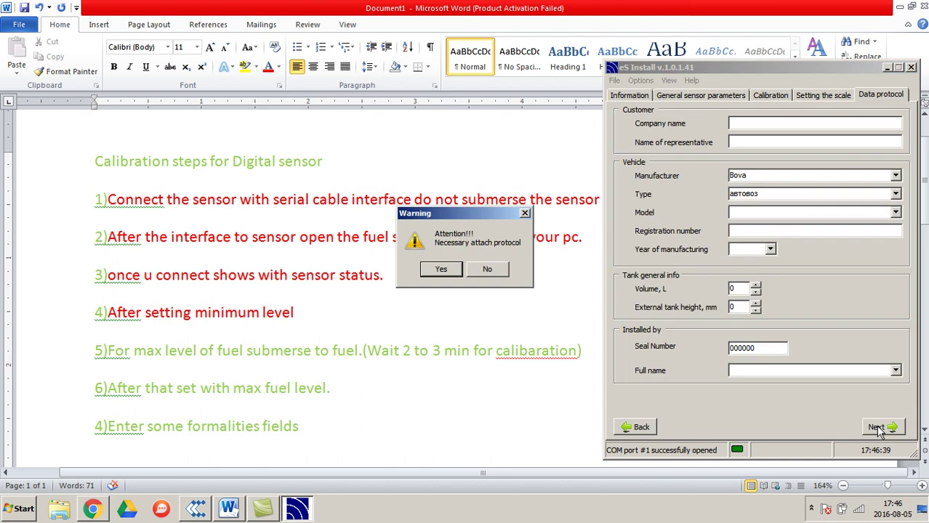
pyautogui.click(441, 269)
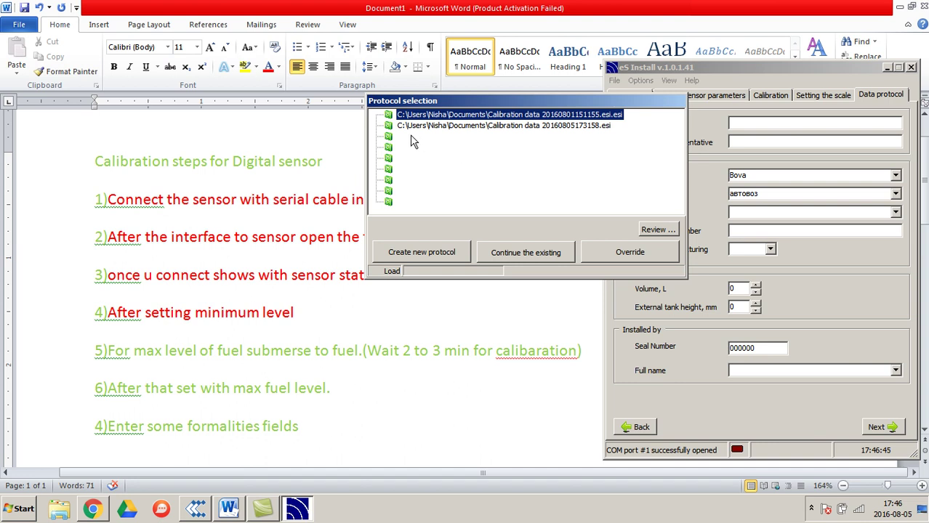
pyautogui.click(420, 254)
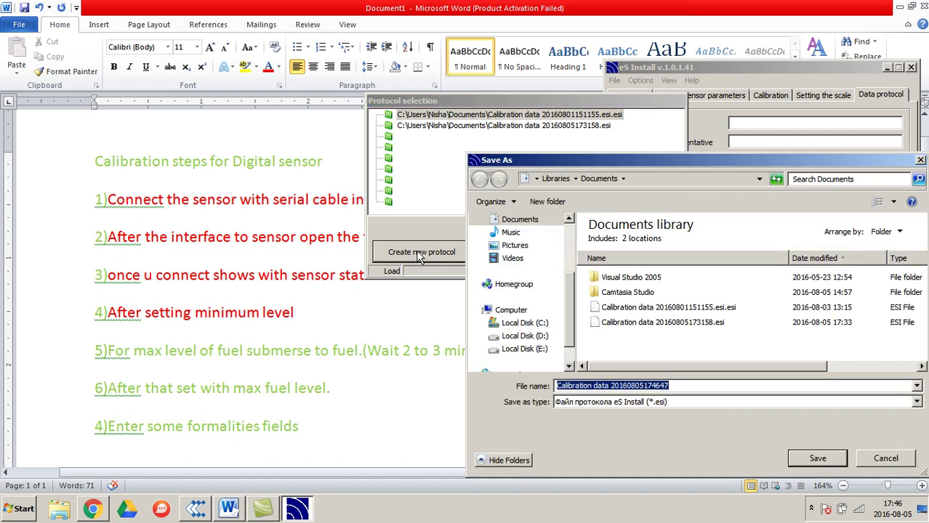
# Step: Create a folder named "FUEL Testing" in the Documents library for the protocol file
pyautogui.click(624, 340)
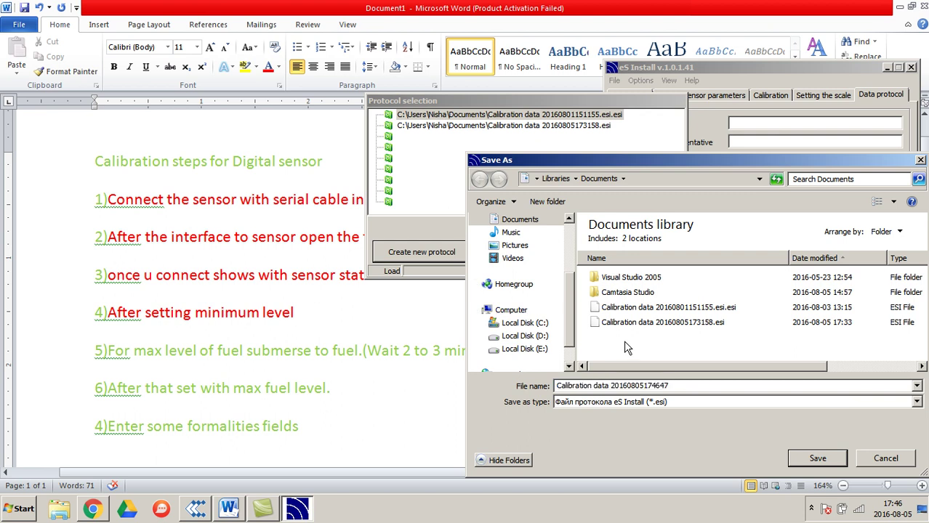
pyautogui.rightClick(624, 340)
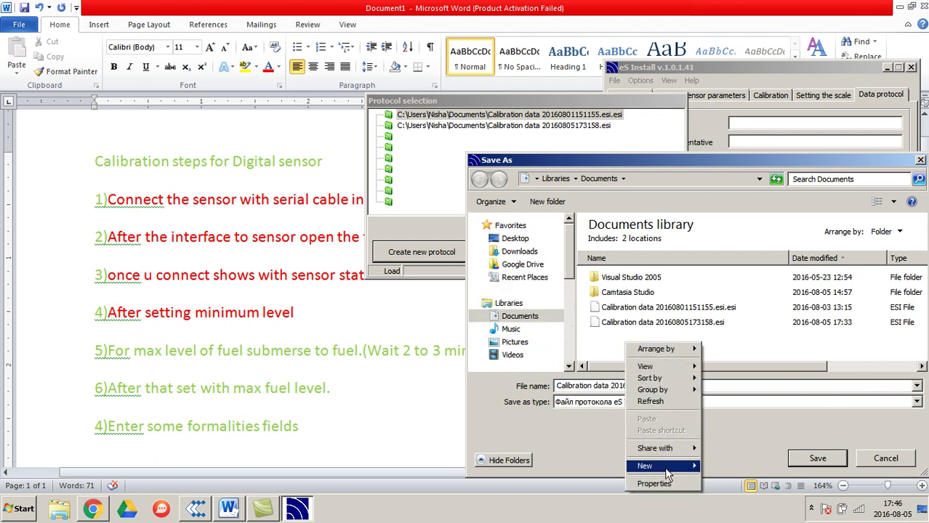
pyautogui.moveTo(669, 473)
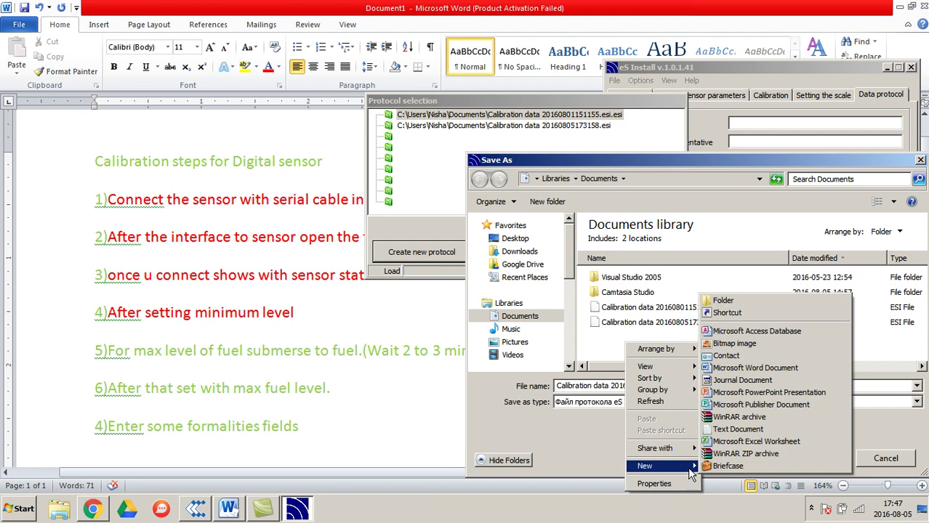
pyautogui.click(727, 301)
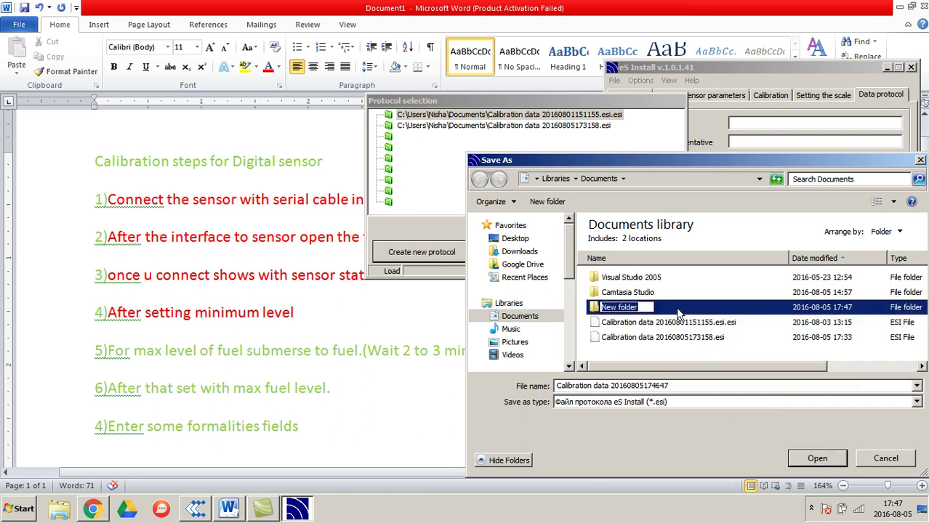
pyautogui.press('BackSpace')
pyautogui.write('FU')
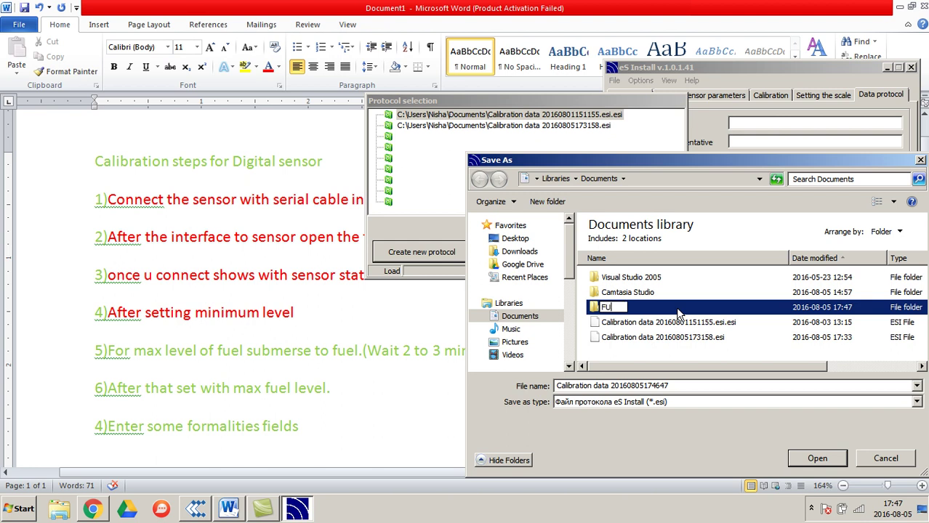
pyautogui.write('EL Testing')
pyautogui.press('Return')
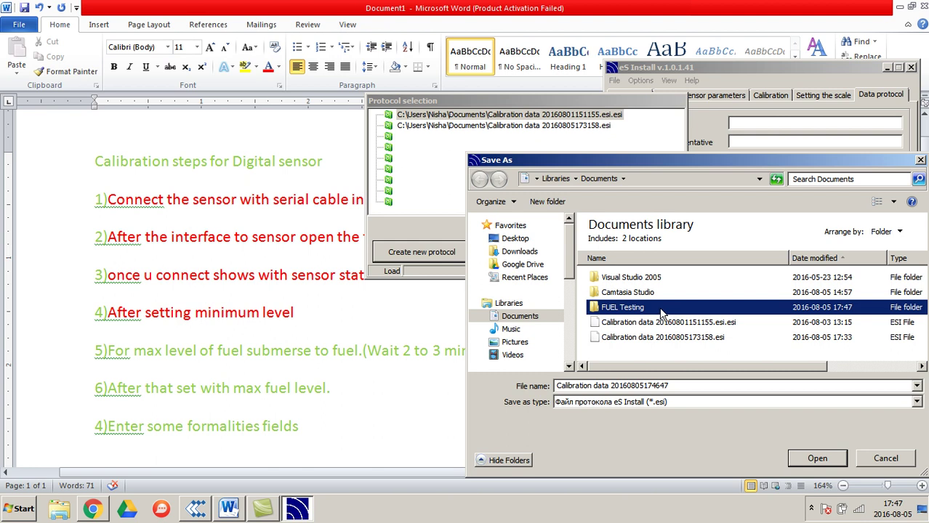
# Step: Save the protocol in the FUEL Testing folder under its proposed name and enter KTPL as the customer's company name
pyautogui.doubleClick(660, 313)
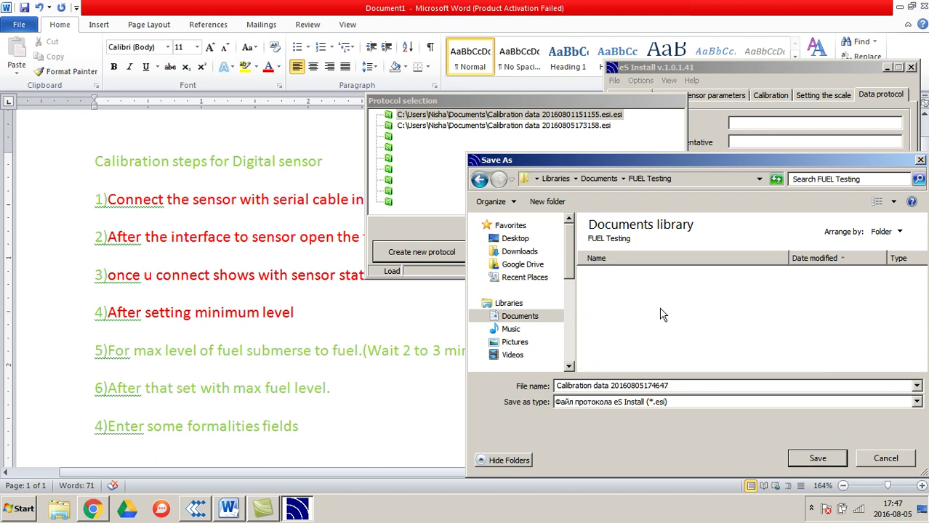
pyautogui.click(818, 459)
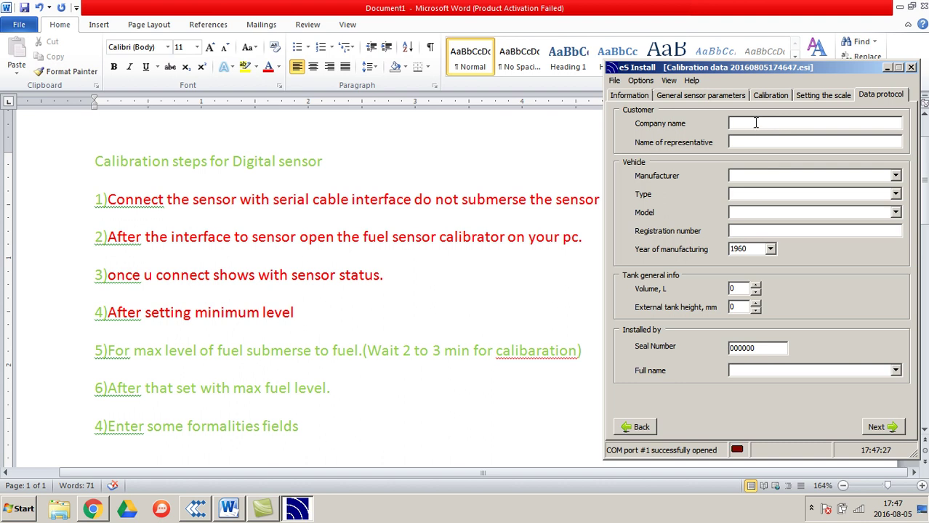
pyautogui.write('KTPL')
# Step: Switch to the Word list and colour the text of steps 5, 6 and "Enter some formalities fields" red
pyautogui.click(106, 363)
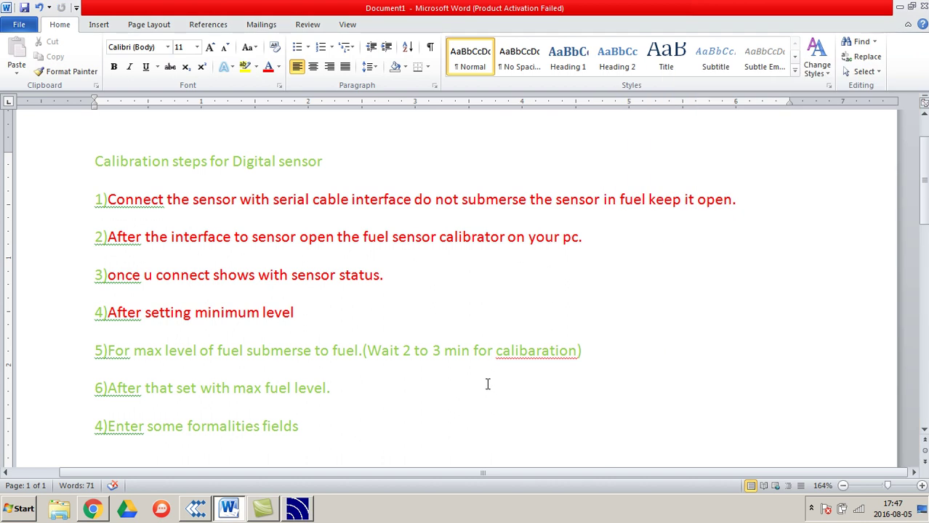
pyautogui.moveTo(603, 341); pyautogui.dragTo(118, 351)
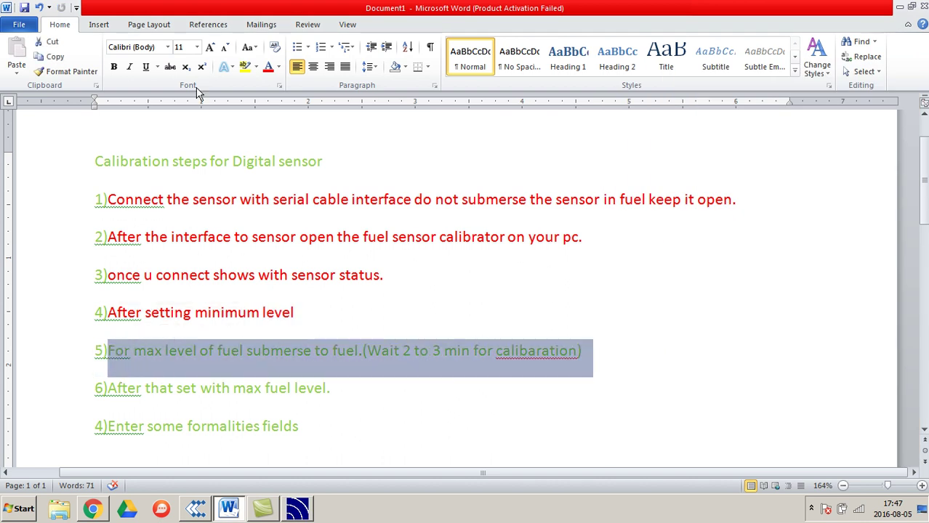
pyautogui.click(271, 69)
pyautogui.moveTo(333, 389); pyautogui.dragTo(108, 389)
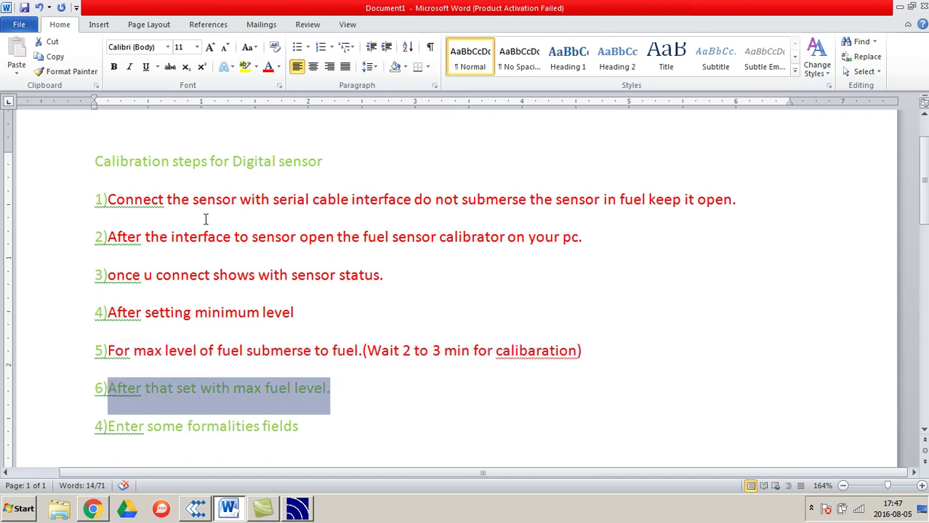
pyautogui.click(267, 67)
pyautogui.moveTo(298, 427); pyautogui.dragTo(108, 427)
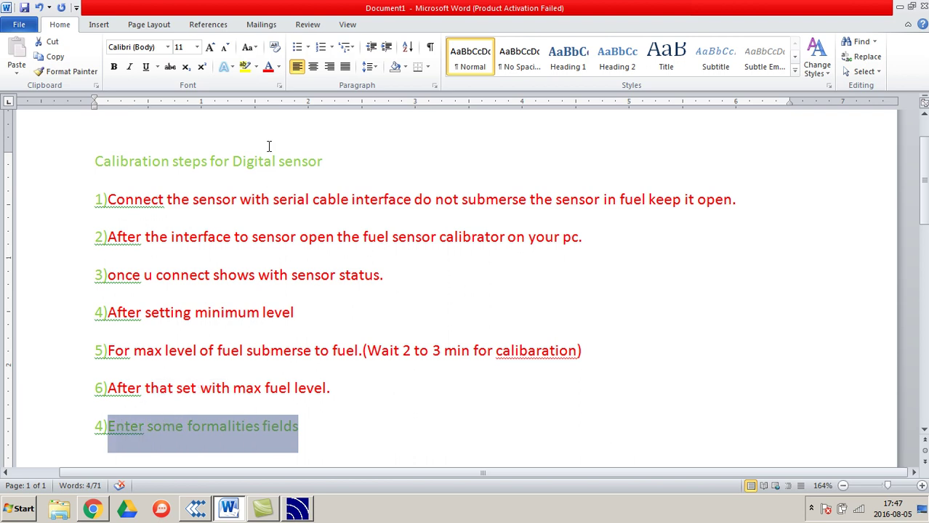
pyautogui.click(267, 67)
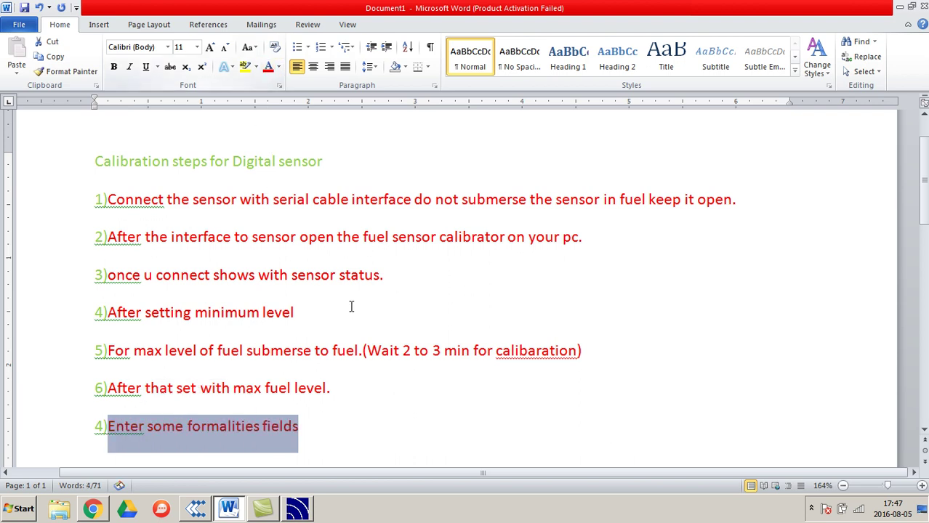
# Step: Switch to eS Install, fill in the representative's name, and proceed to the fuel tank calibration monitoring
pyautogui.click(304, 509)
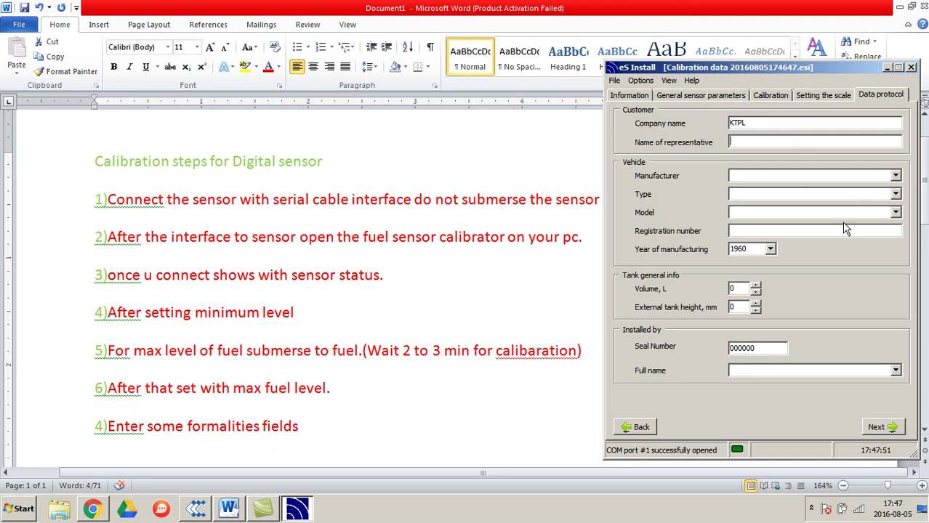
pyautogui.write('Nishad')
pyautogui.click(878, 427)
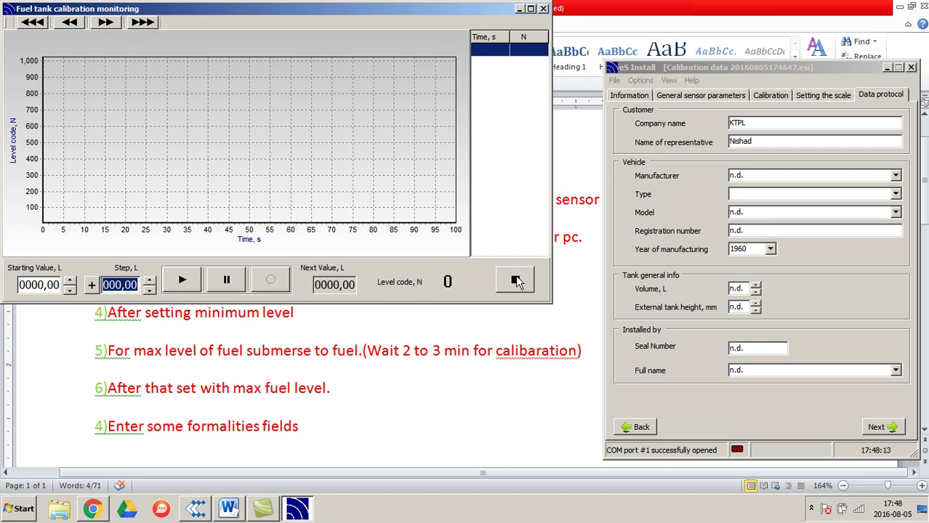
pyautogui.click(182, 284)
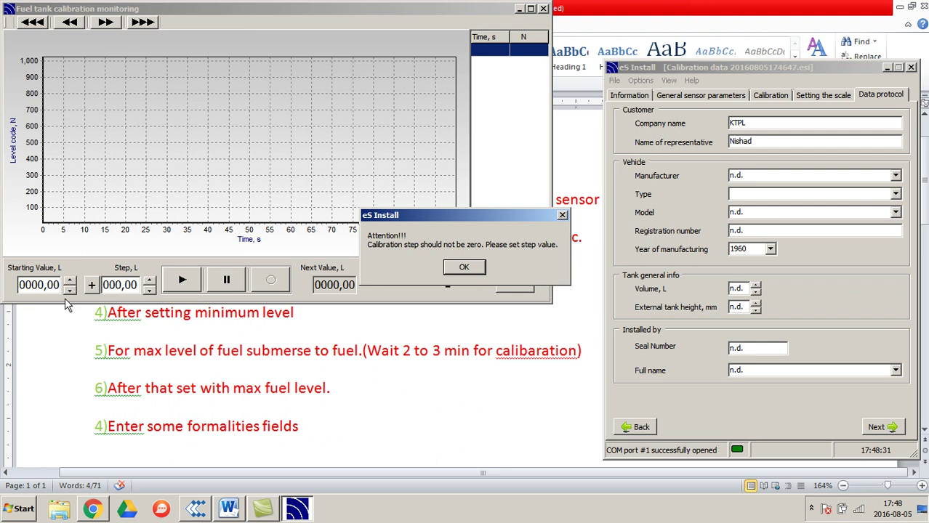
pyautogui.click(153, 282)
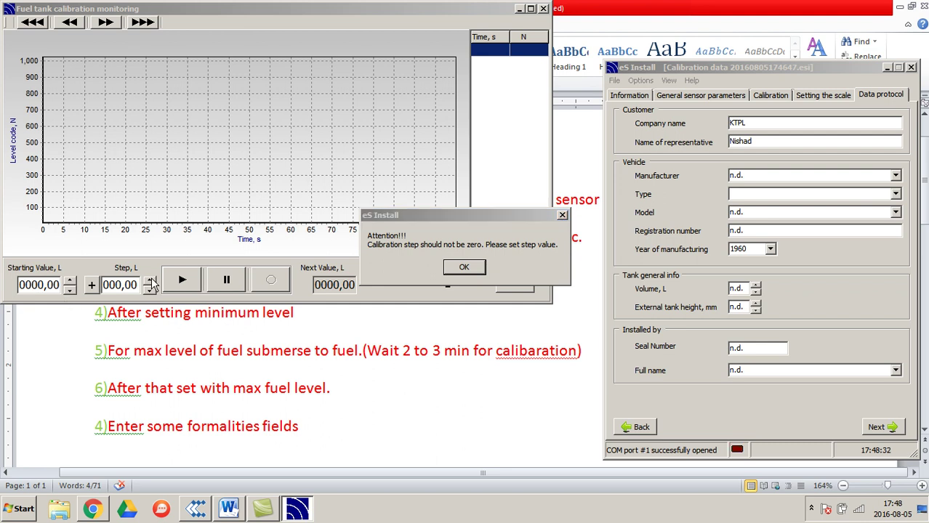
pyautogui.click(562, 215)
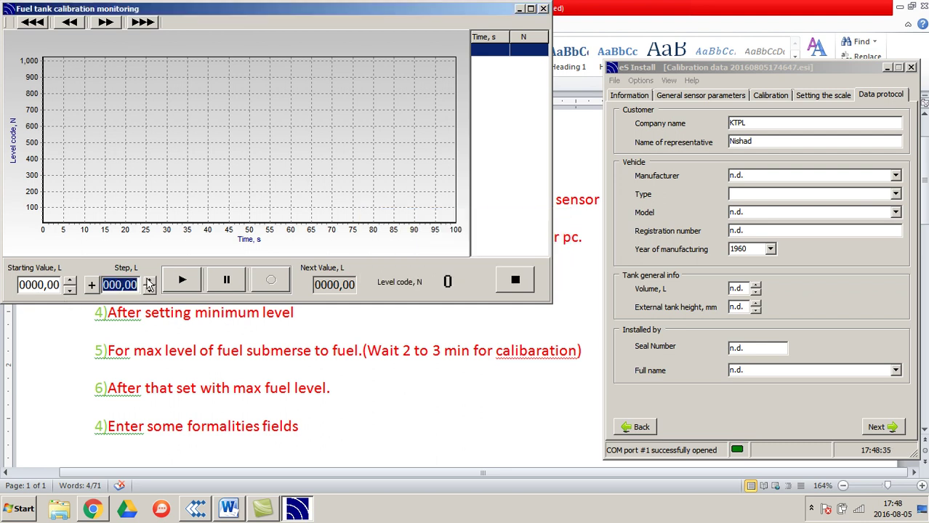
# Step: Set the calibration step to 5 L and start the fuel tank calibration monitoring
pyautogui.click(149, 280)
pyautogui.click(149, 281)
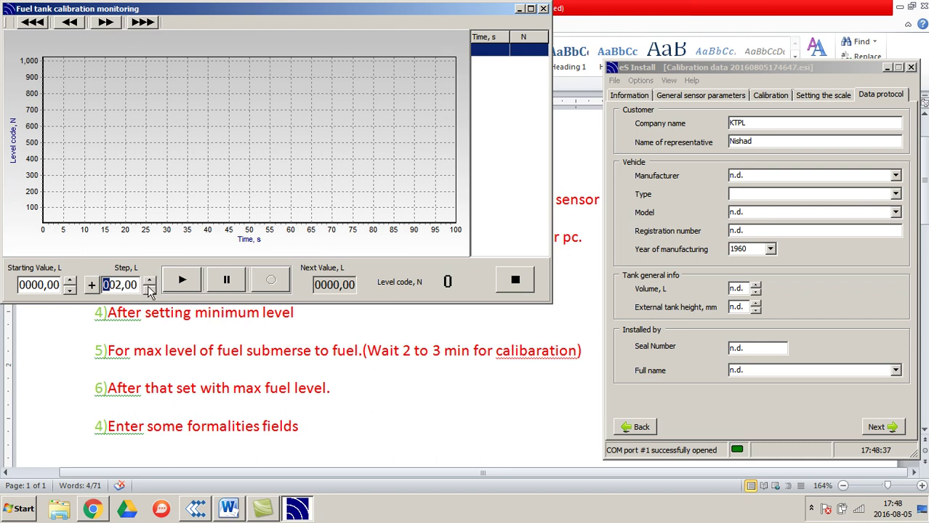
pyautogui.click(150, 281)
pyautogui.click(149, 280)
pyautogui.click(149, 280)
pyautogui.click(179, 285)
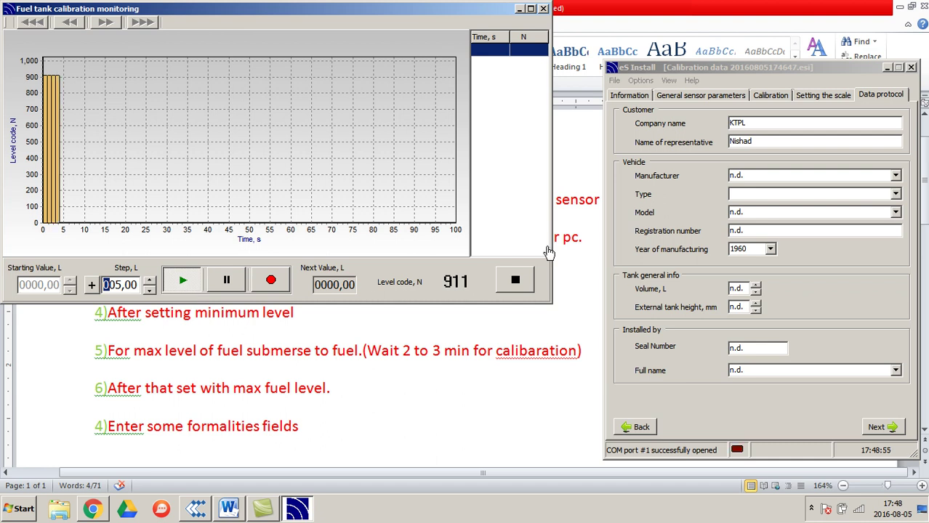
pyautogui.click(513, 282)
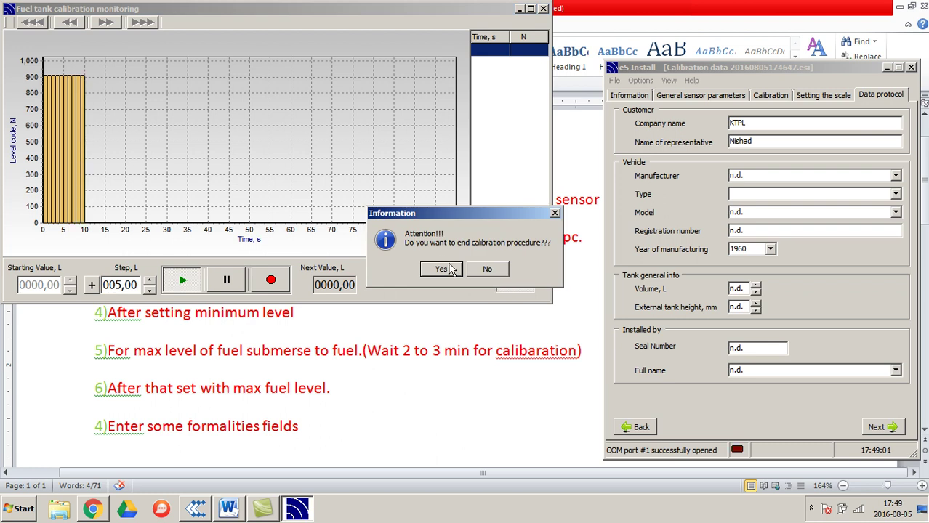
pyautogui.click(487, 270)
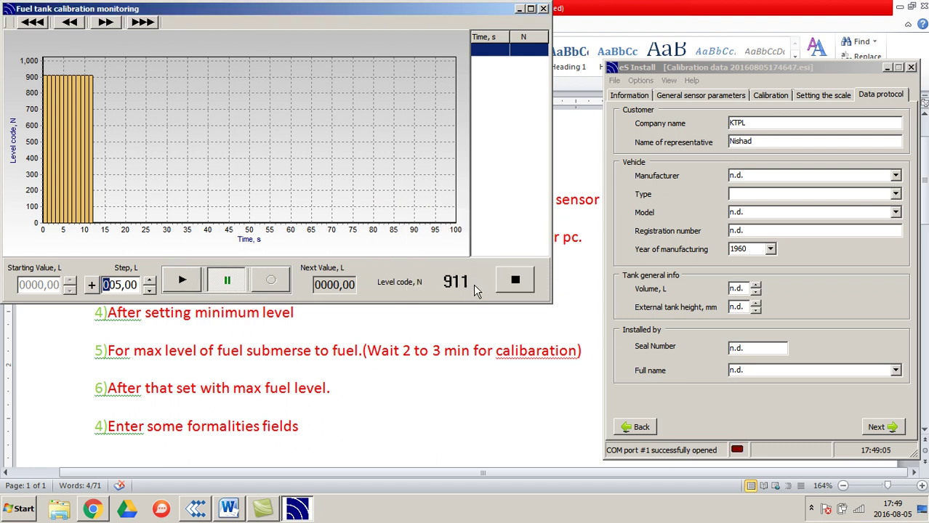
pyautogui.click(186, 284)
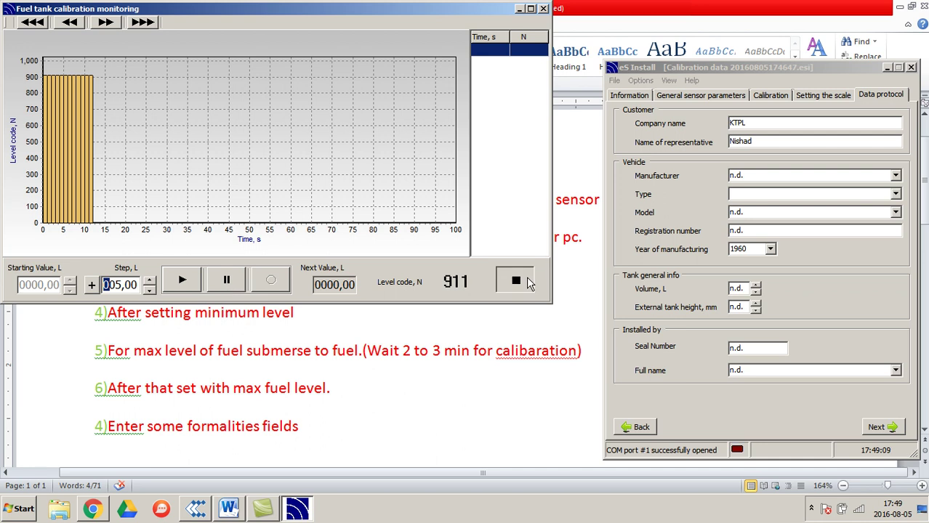
pyautogui.click(528, 282)
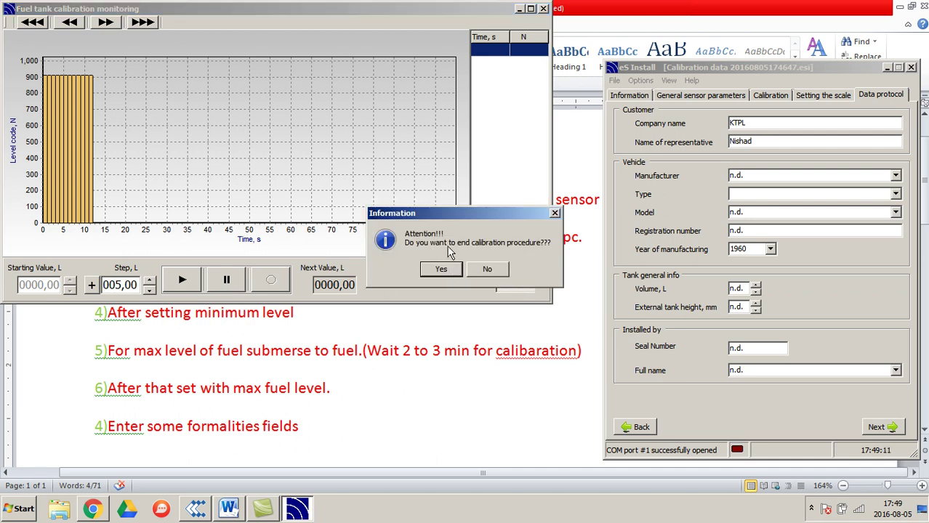
pyautogui.click(488, 270)
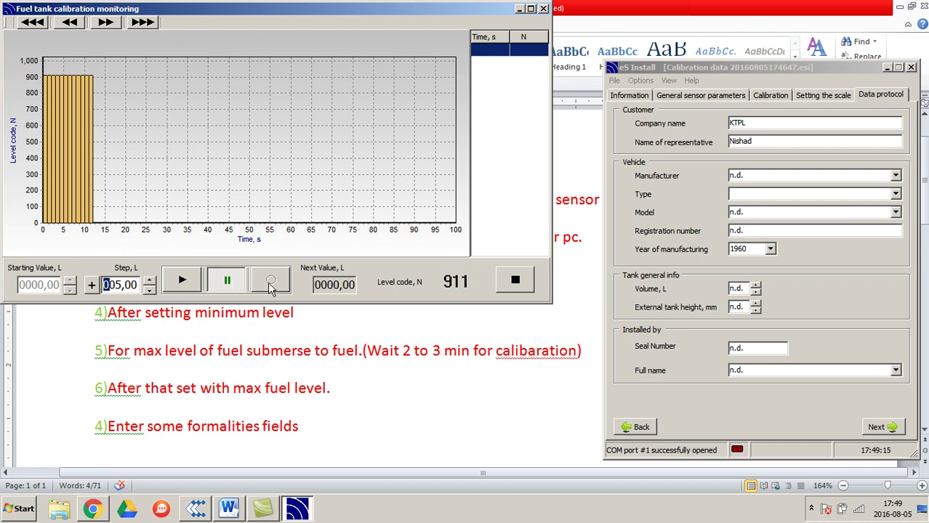
pyautogui.click(185, 288)
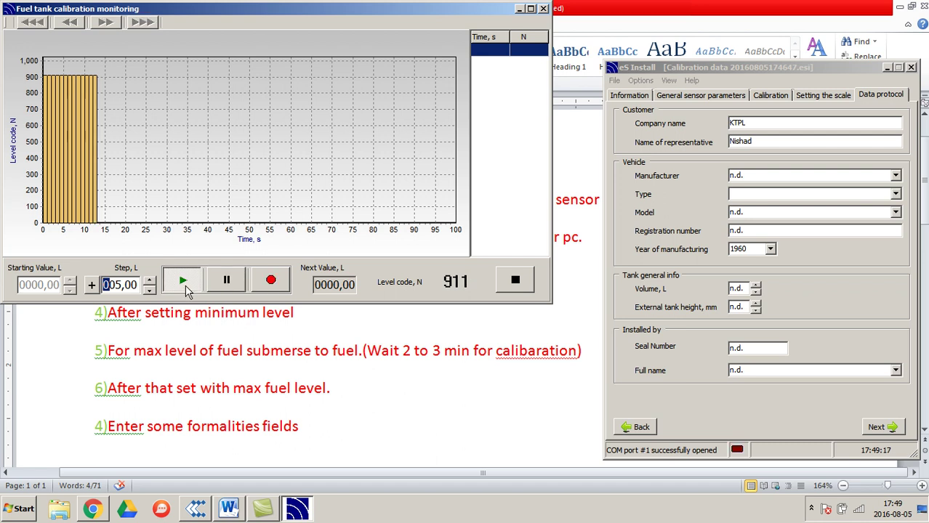
# Step: Record the calibration point for the 0 L starting value and decline saving the same level code a second time
pyautogui.click(271, 283)
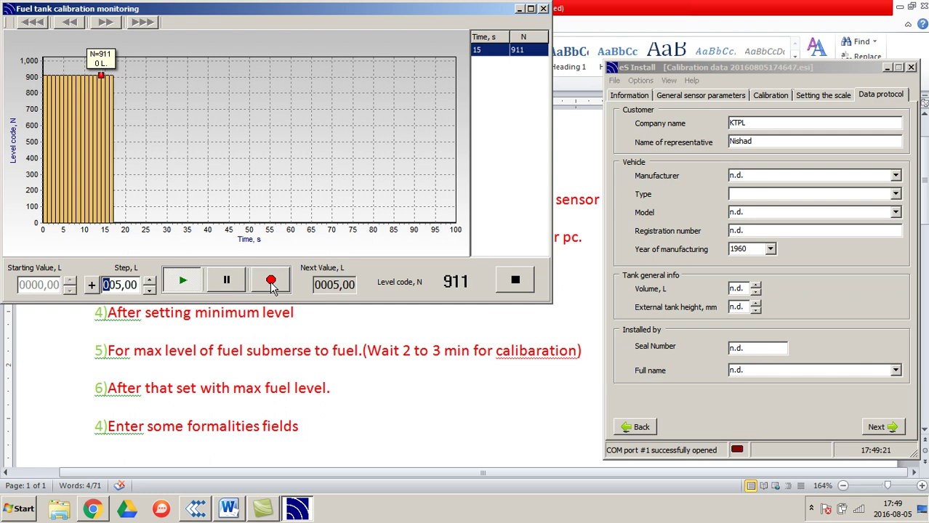
pyautogui.click(271, 283)
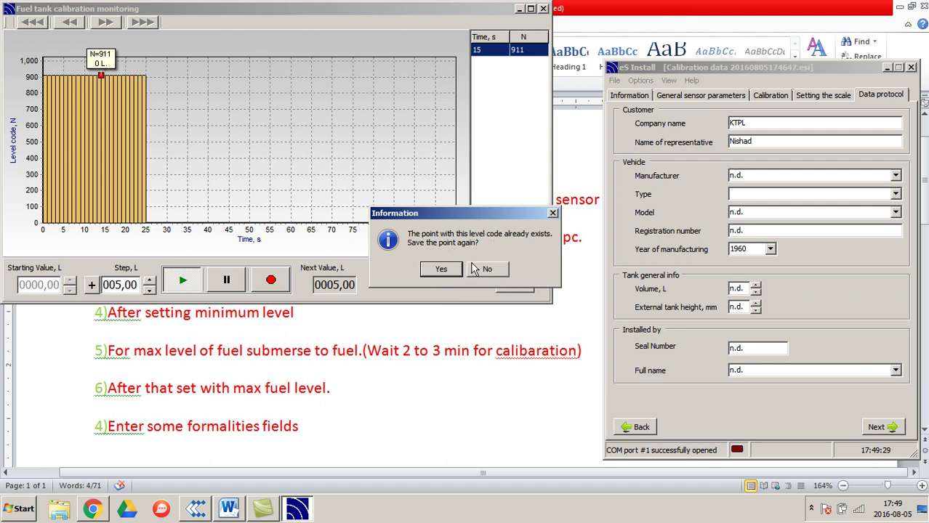
pyautogui.click(471, 267)
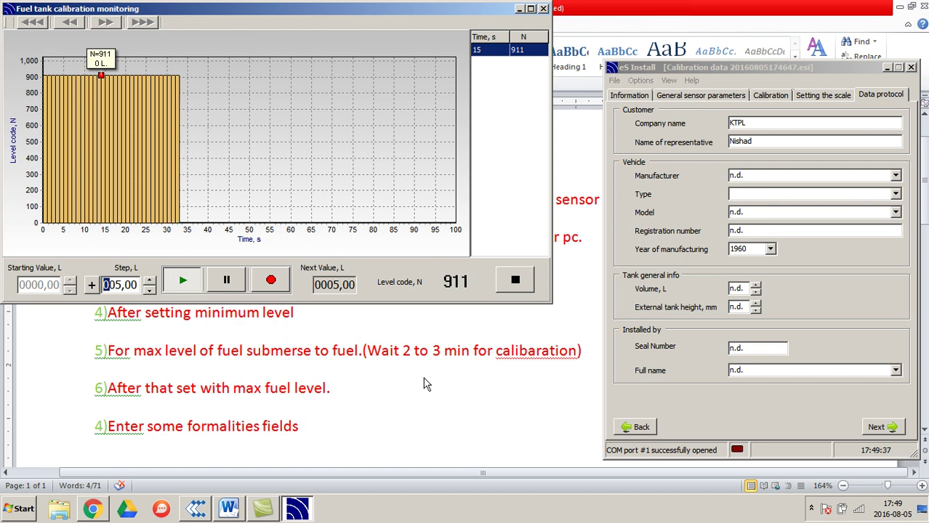
# Step: Switch to the Word list and add a new line reading "5)Draining" below "Enter some formalities fields"
pyautogui.tripleClick(363, 428)
pyautogui.click(363, 423)
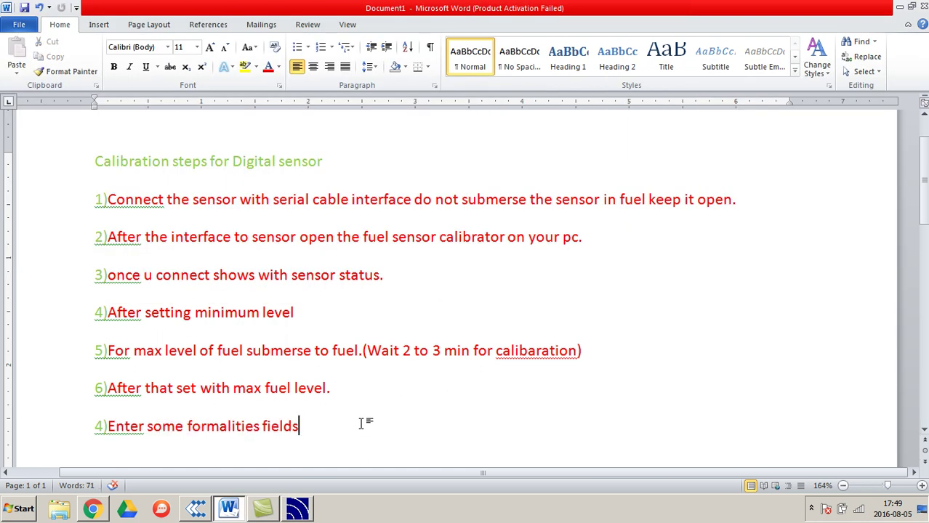
pyautogui.press('Return')
pyautogui.write('5')
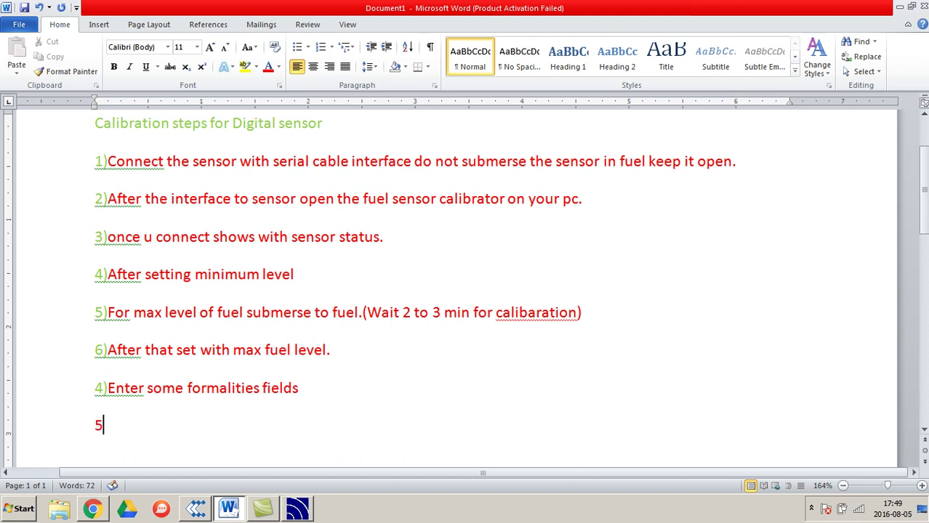
pyautogui.write(')EM')
pyautogui.press('BackSpace')
pyautogui.write('mpt')
pyautogui.press('BackSpace')
pyautogui.press('BackSpace')
pyautogui.press('BackSpace')
pyautogui.press('BackSpace')
pyautogui.write('raining')
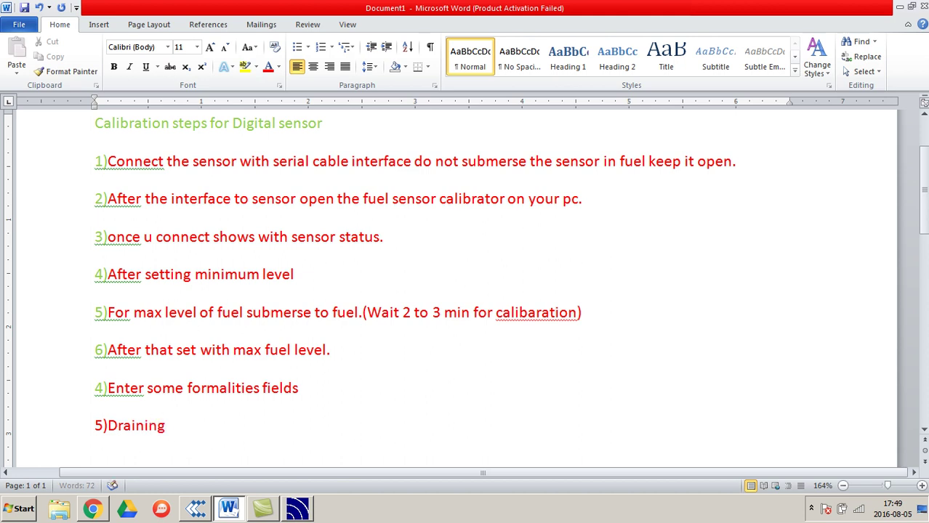
# Step: Complete the last list line as "5)Draining the Fuel." and switch to eS Install's fuel tank calibration monitoring
pyautogui.write(' the Fuel.')
pyautogui.click(297, 510)
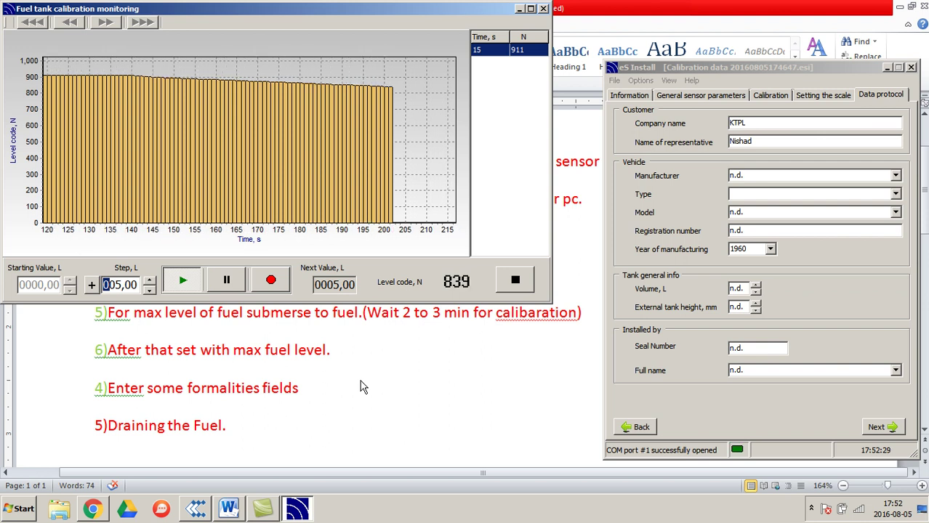
# Step: Return to the Word list and add the line "6)Draining of fuel is to observe the calibration." below line 5
pyautogui.click(259, 418)
pyautogui.press('Return')
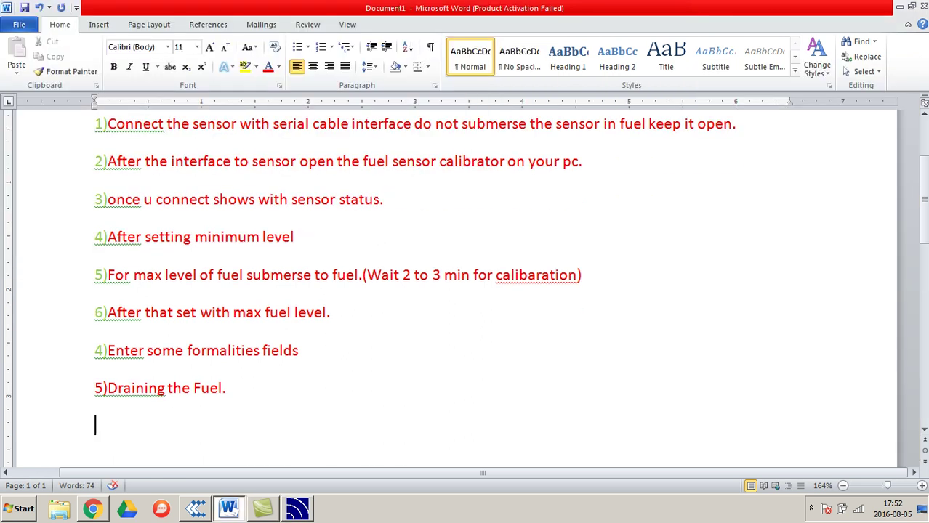
pyautogui.write('6)Drain')
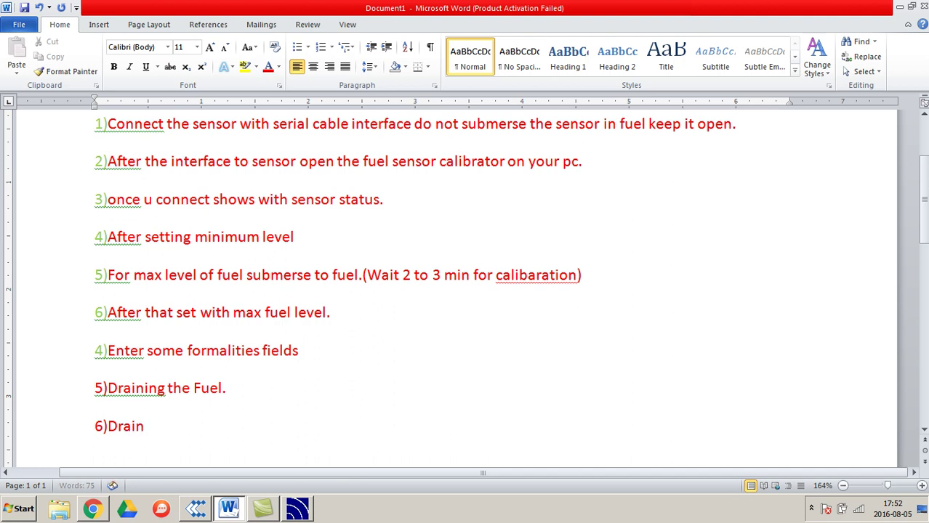
pyautogui.write('ing of fuel is to ')
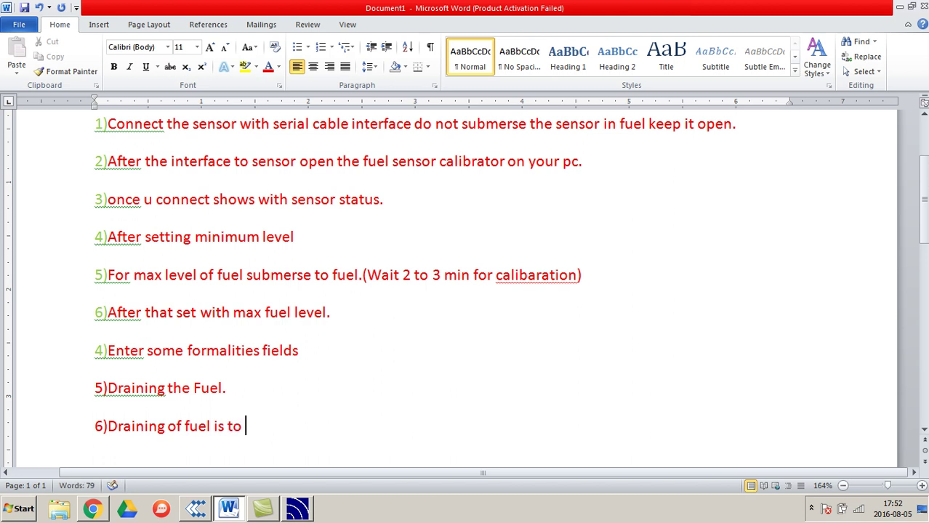
pyautogui.write('obser')
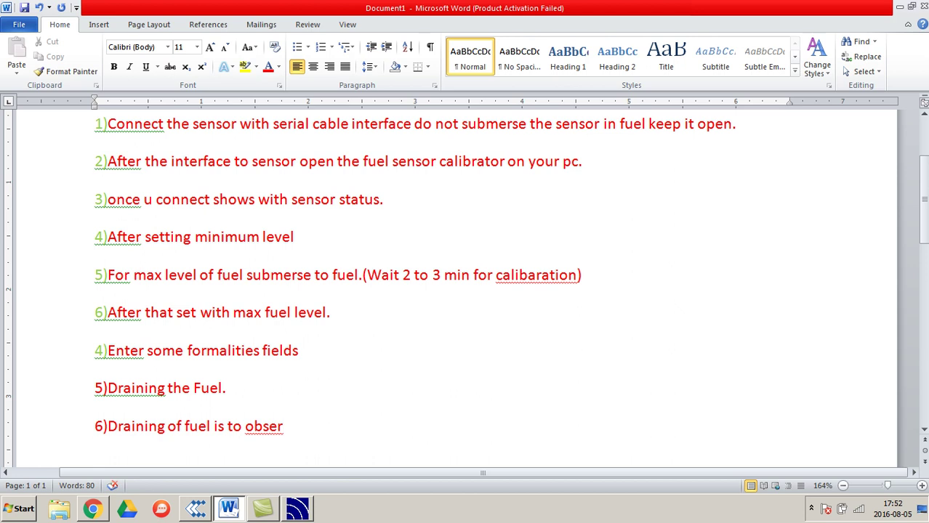
pyautogui.press('BackSpace')
pyautogui.write('v')
pyautogui.press('BackSpace')
pyautogui.write('rve the calib')
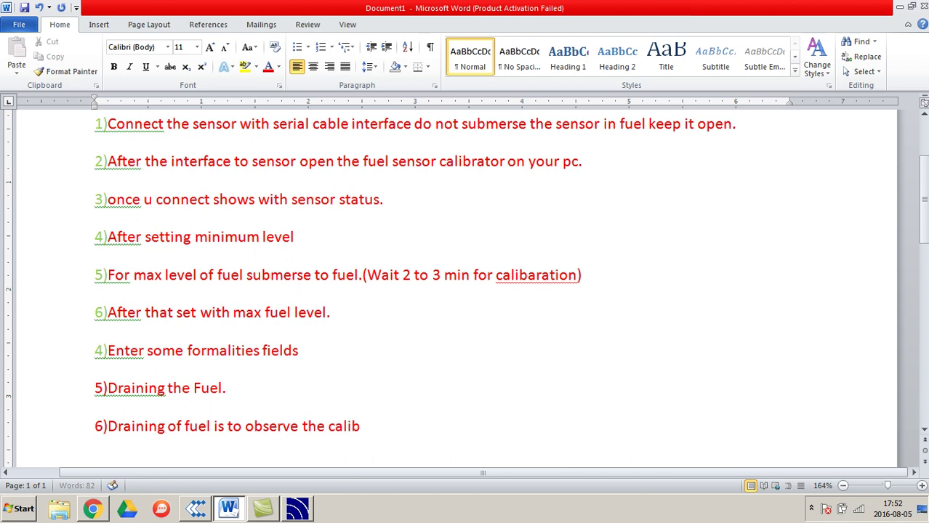
pyautogui.write('ration')
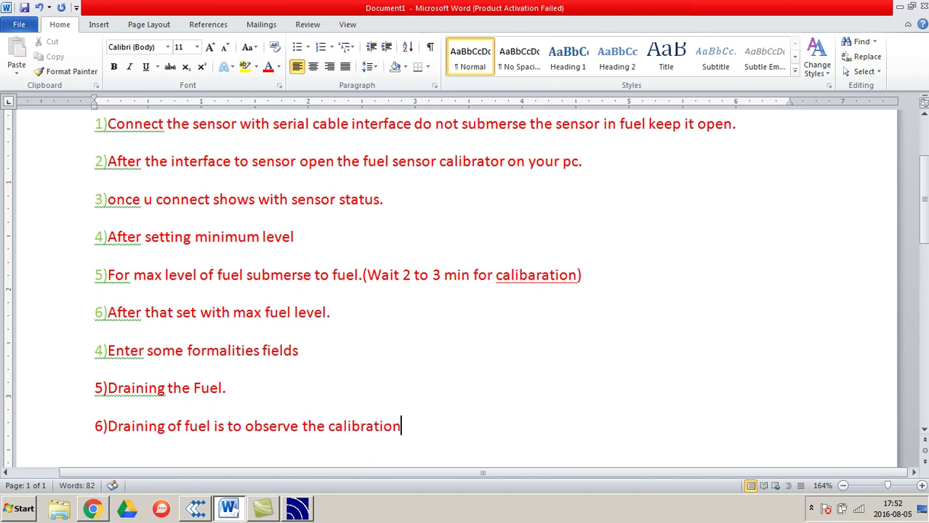
pyautogui.write('.')
# Step: Switch to eS Install and record the tank calibration points for 5 L and 10 L
pyautogui.click(303, 512)
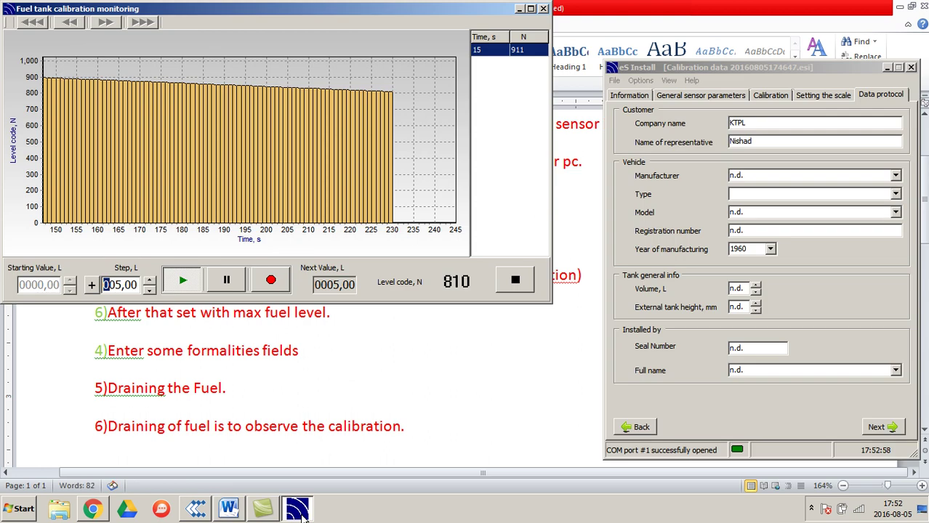
pyautogui.click(281, 283)
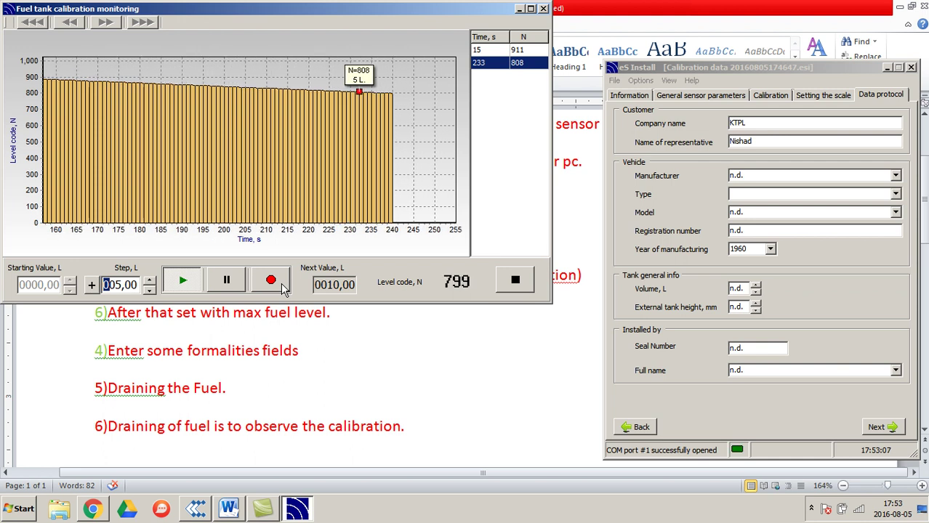
pyautogui.moveTo(88, 514)
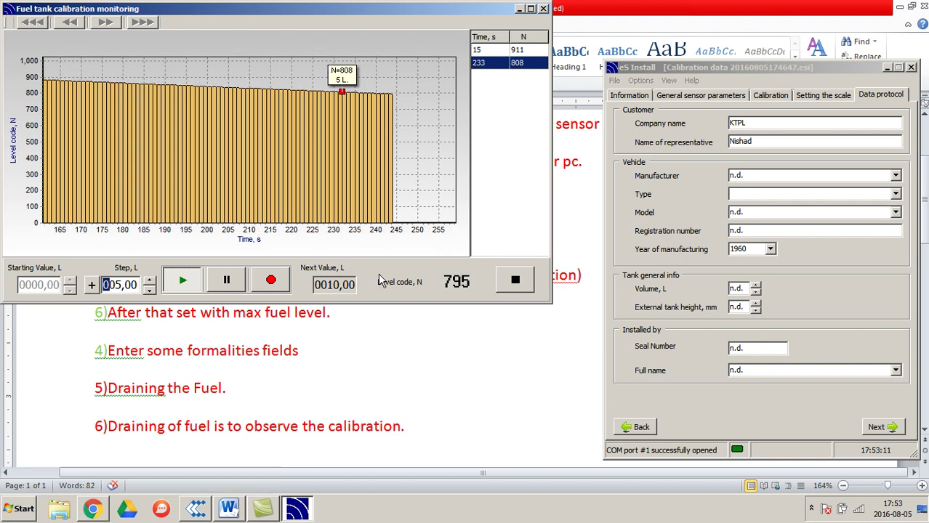
pyautogui.click(274, 282)
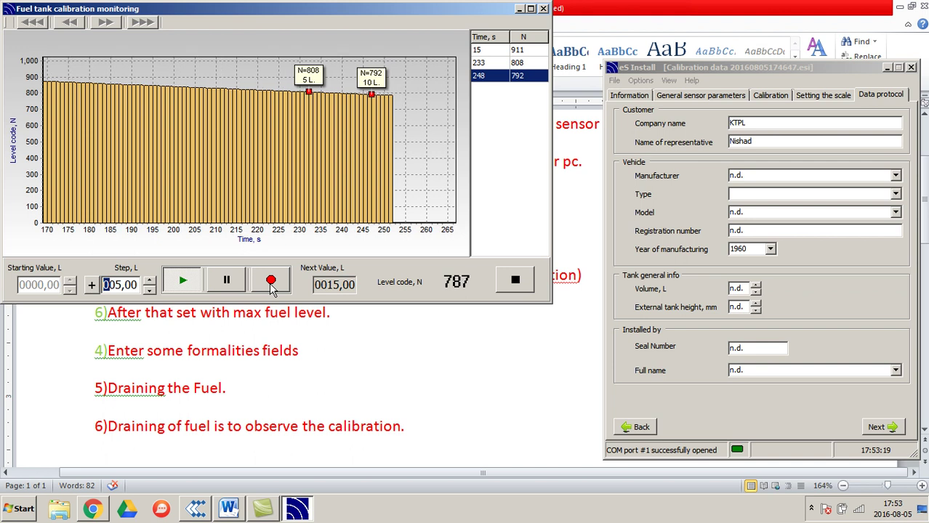
# Step: Minimize Word and record the tank calibration points for 15 L, 20 L and 25 L
pyautogui.click(899, 6)
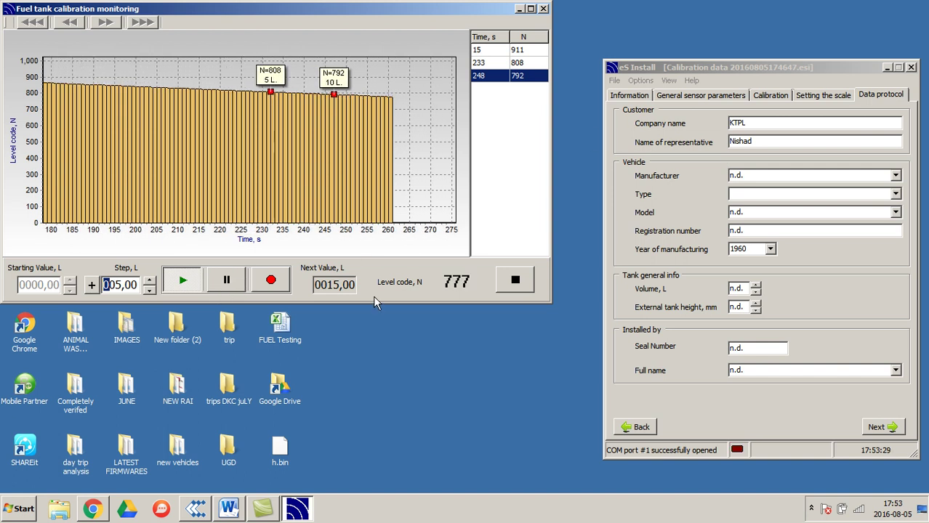
pyautogui.click(283, 284)
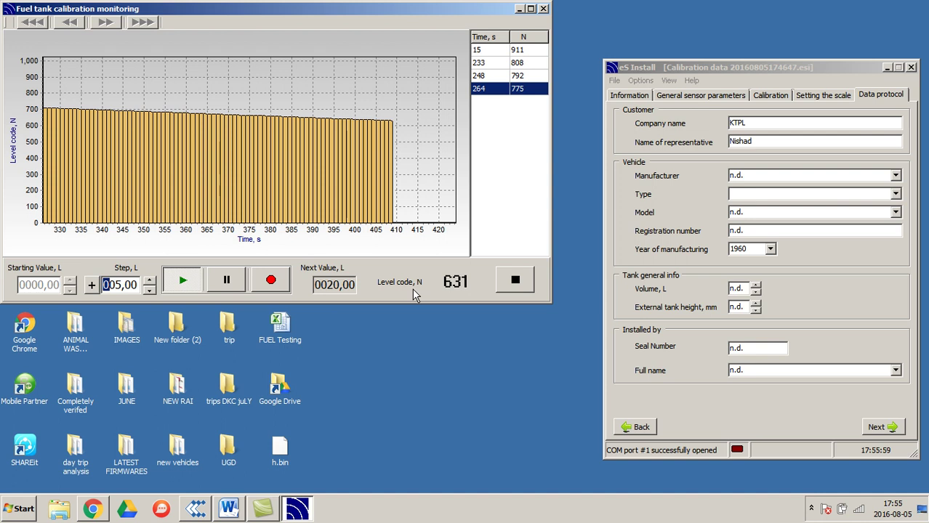
pyautogui.click(270, 284)
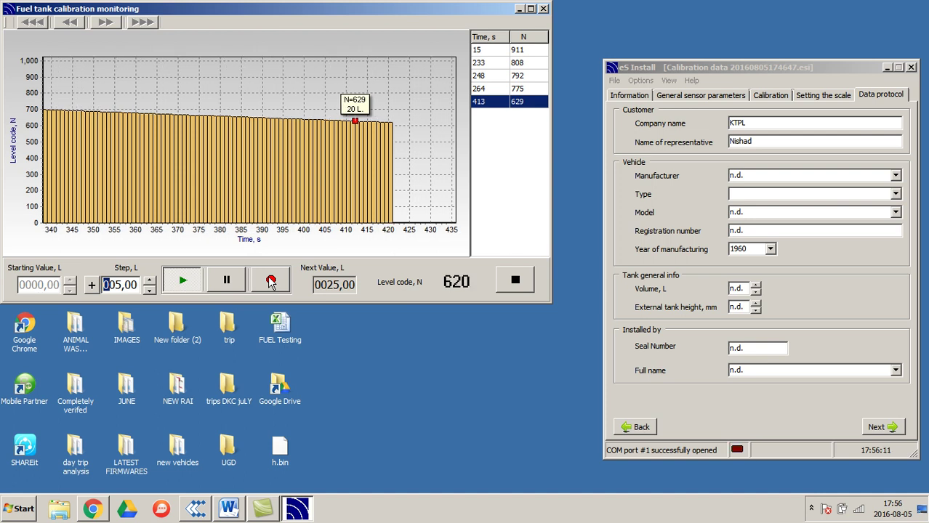
pyautogui.click(271, 282)
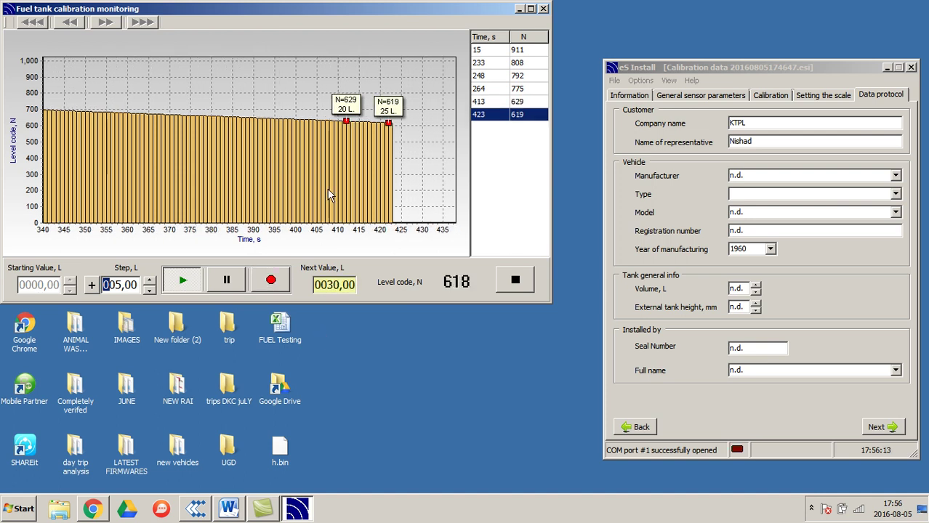
# Step: Switch to the Word list and start a new last line reading "7)The Graph is showing the indetailed"
pyautogui.click(240, 513)
pyautogui.click(427, 431)
pyautogui.press('Return')
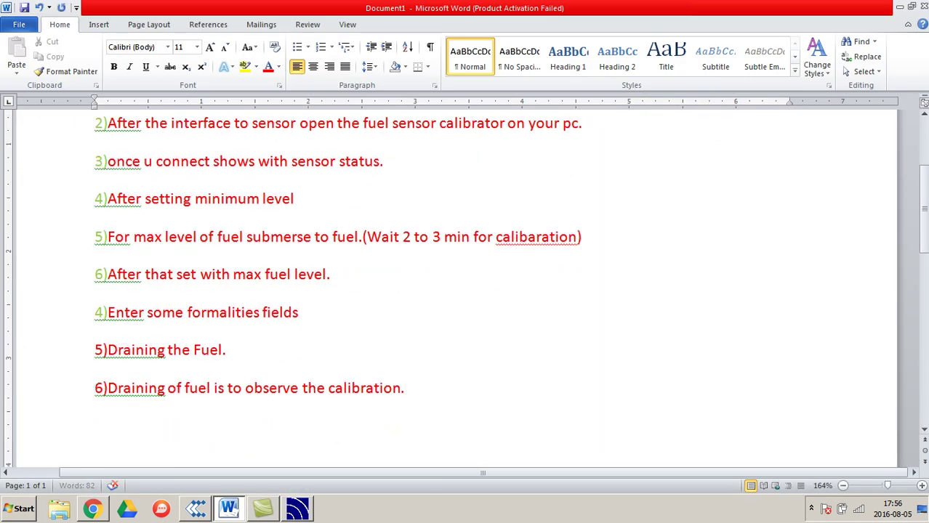
pyautogui.write('7)THE')
pyautogui.press('BackSpace')
pyautogui.press('BackSpace')
pyautogui.press('BackSpace')
pyautogui.write('he Gra')
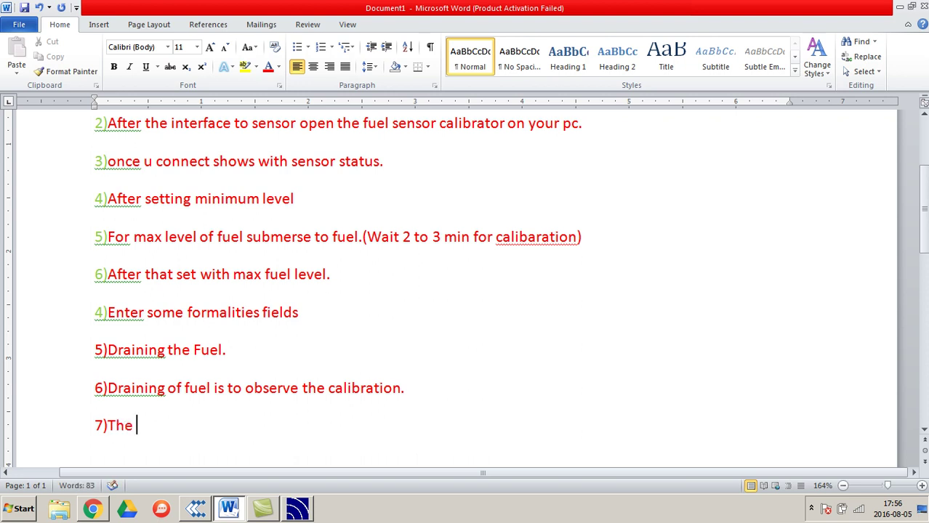
pyautogui.write('ph i')
pyautogui.write('ho')
pyautogui.press('BackSpace')
pyautogui.press('BackSpace')
pyautogui.write('showing the indetail')
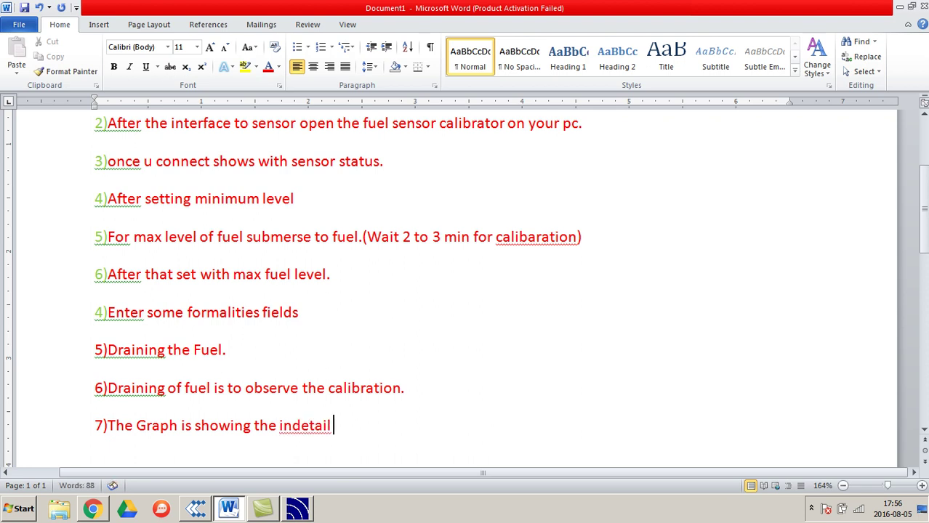
pyautogui.write('ed')
# Step: Replace "indetailed" with the spelling suggestion "undetailed" and continue the line with "value with respect to fuel"
pyautogui.rightClick(332, 428)
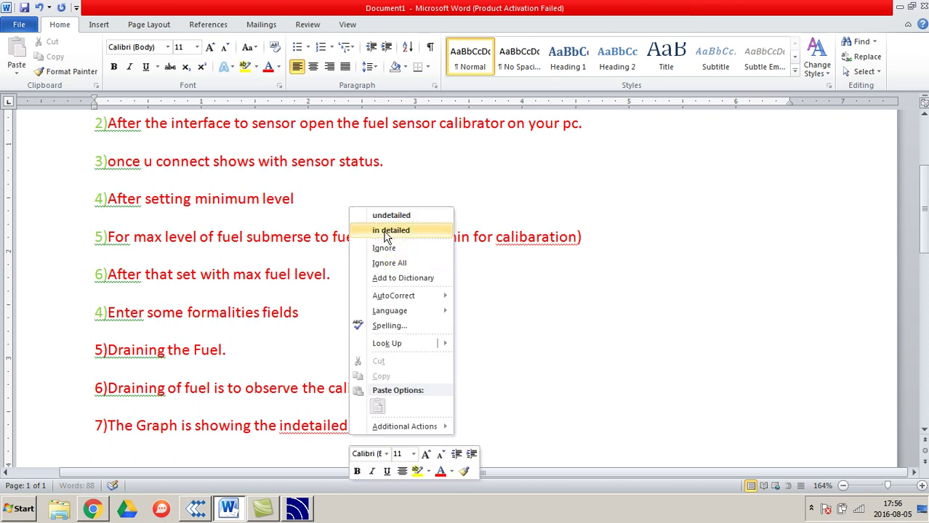
pyautogui.click(399, 213)
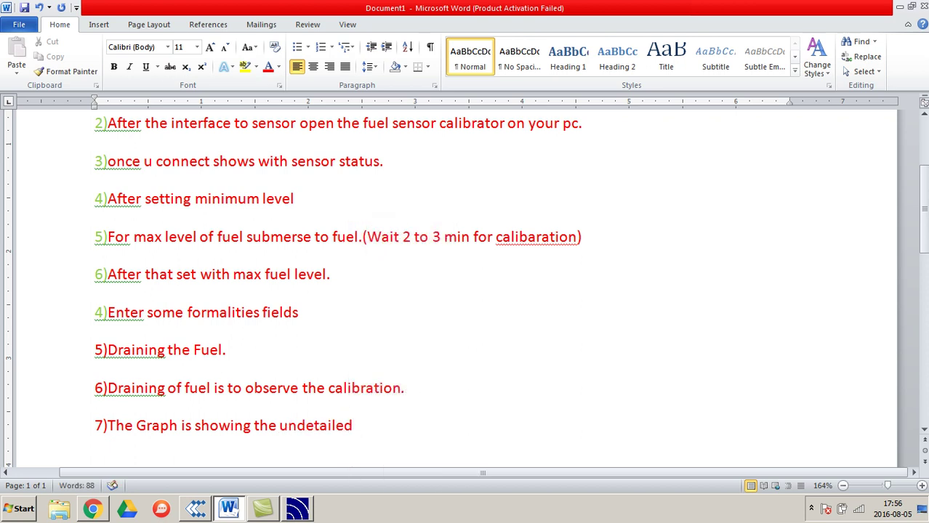
pyautogui.write('value with ')
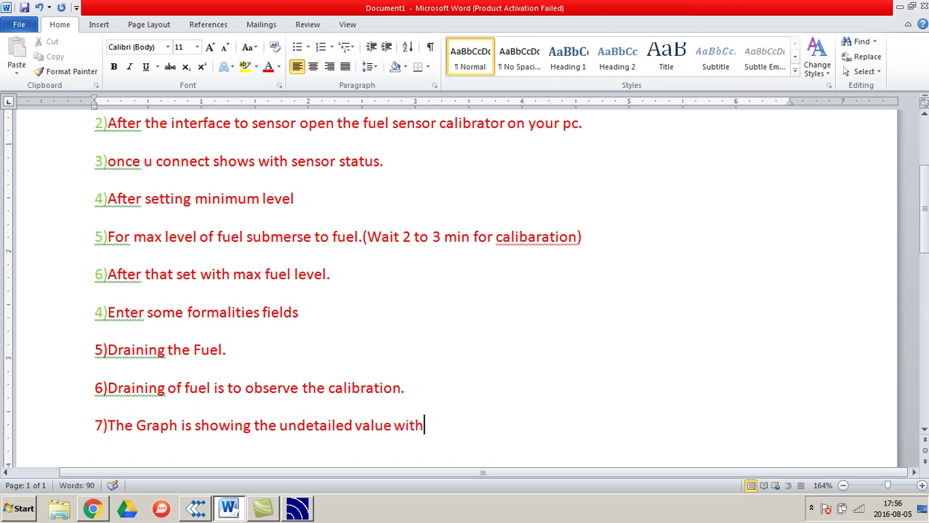
pyautogui.write('respect')
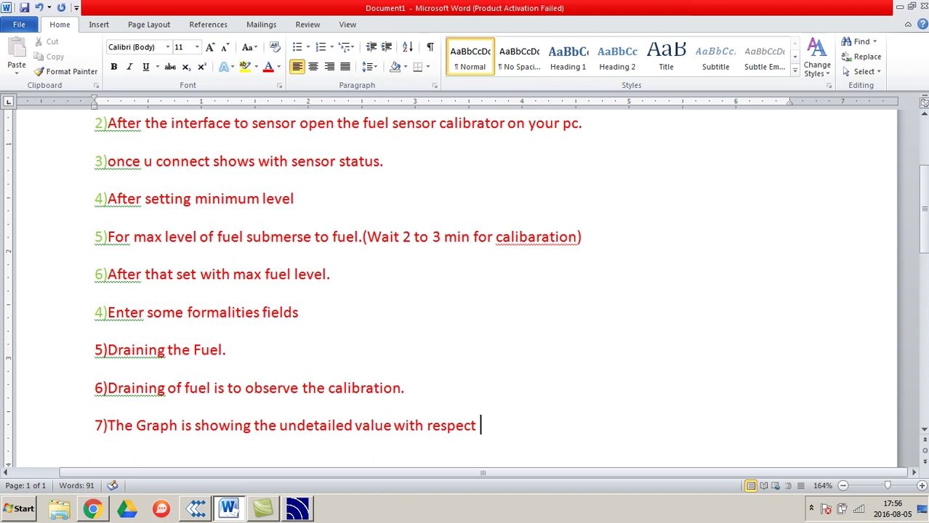
pyautogui.write(' to fuel')
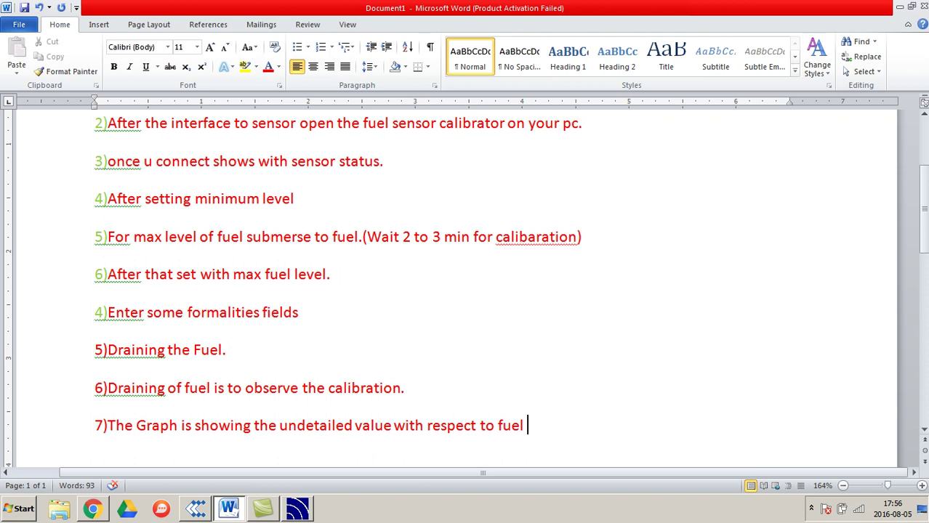
# Step: Change "undetailed" to "indetailed" in line 7 and finish the line with "drained from tank."
pyautogui.click(294, 429)
pyautogui.press('BackSpace')
pyautogui.write('i')
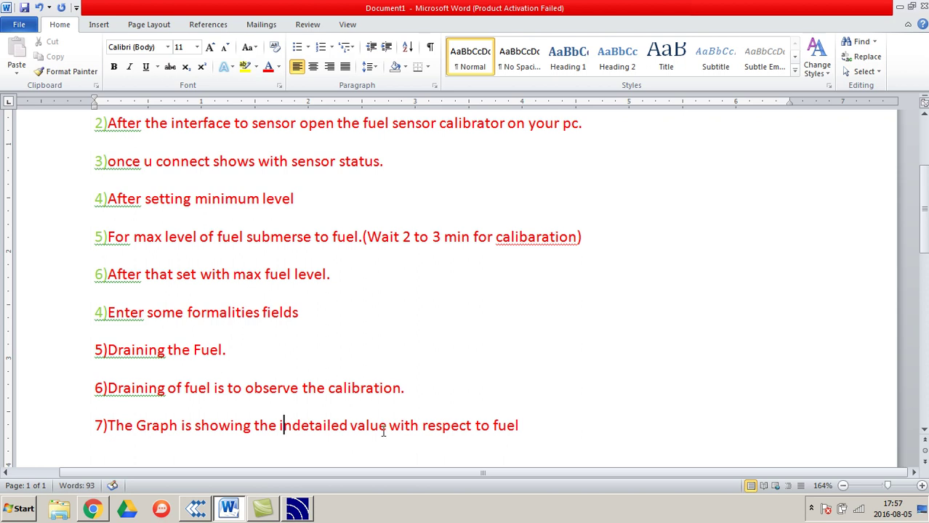
pyautogui.click(538, 425)
pyautogui.write('drained from tank.')
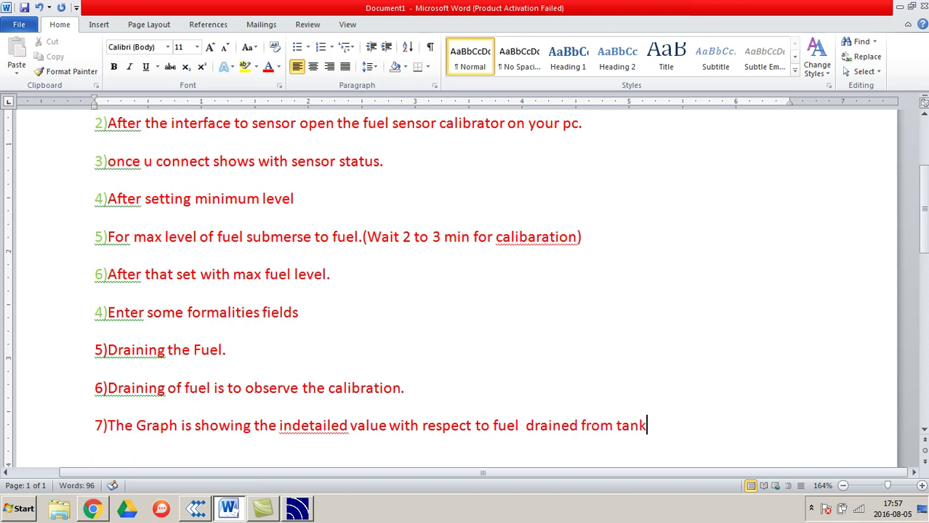
# Step: Switch to eS Install and record the tank calibration points for 30 L, 35 L and 40 L
pyautogui.click(298, 510)
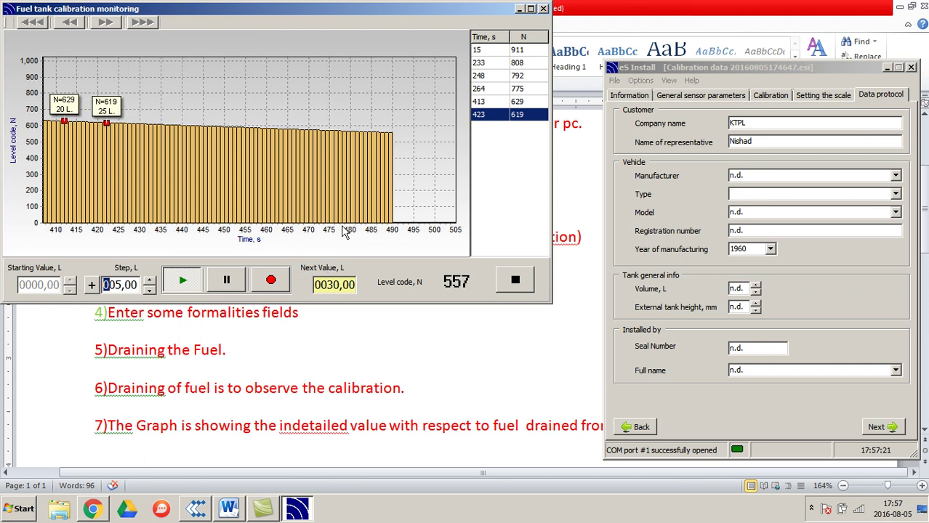
pyautogui.click(280, 281)
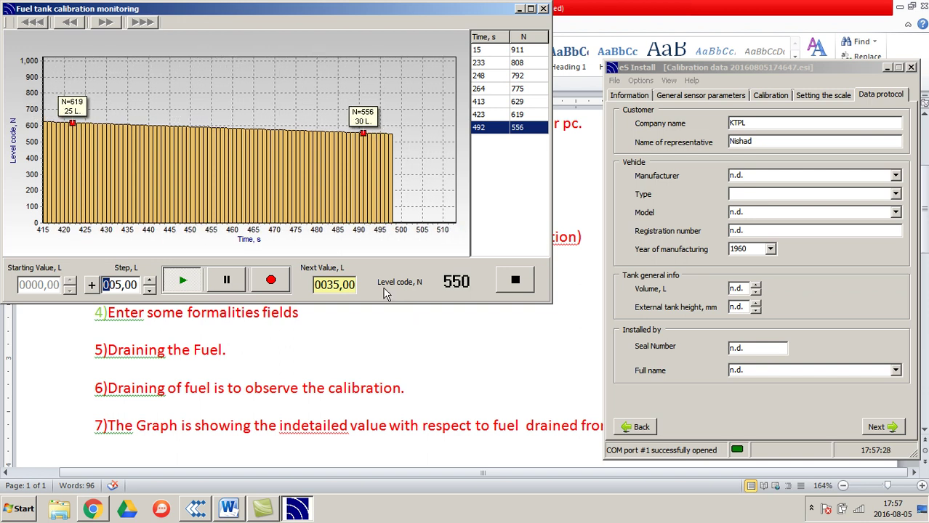
pyautogui.click(272, 287)
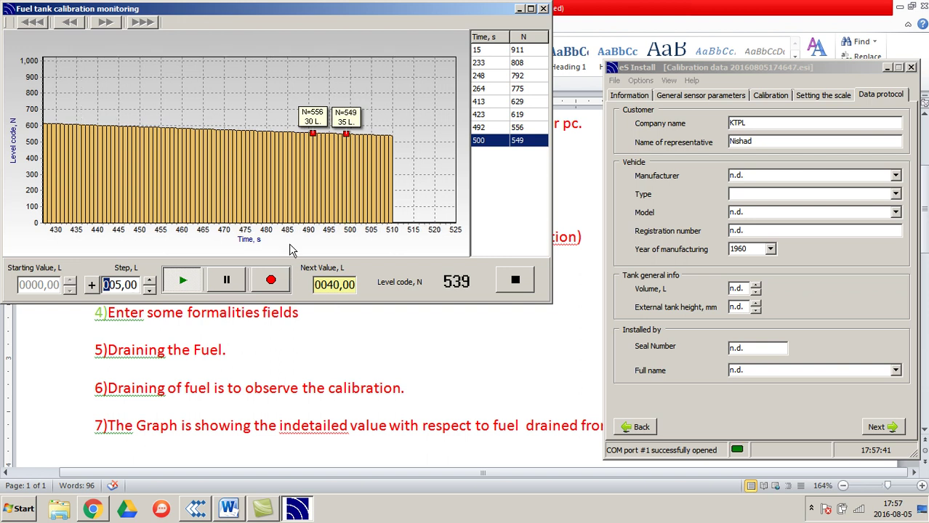
pyautogui.click(269, 287)
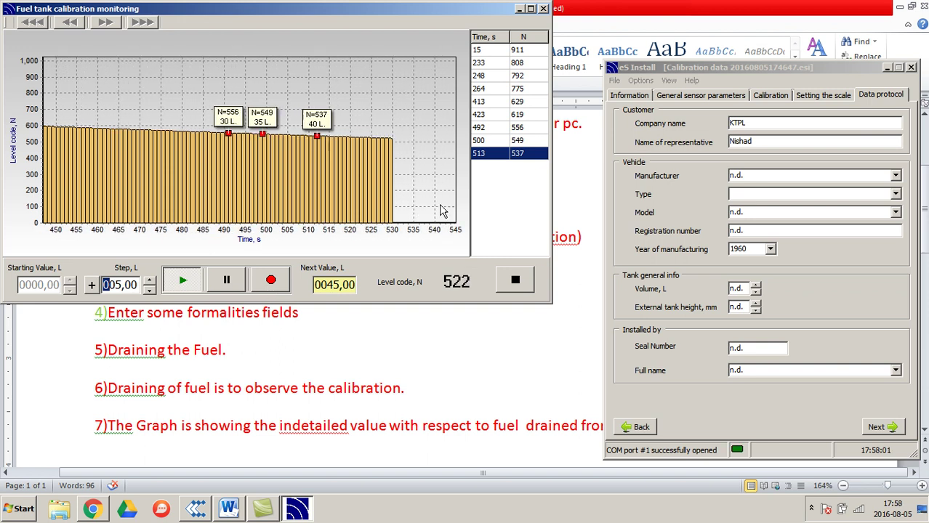
# Step: Minimize Word and review the sensor's information, general parameters, scale settings and calibration parameters in eS Install
pyautogui.click(897, 6)
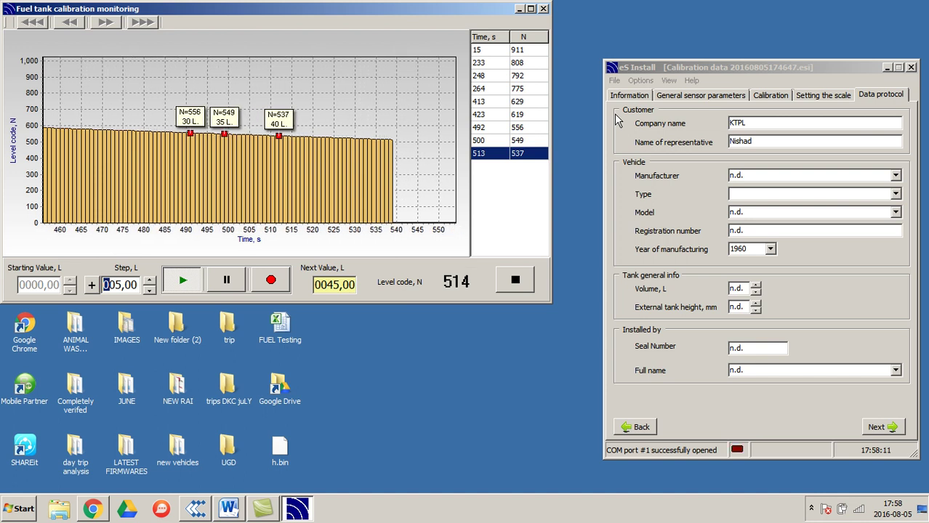
pyautogui.click(629, 97)
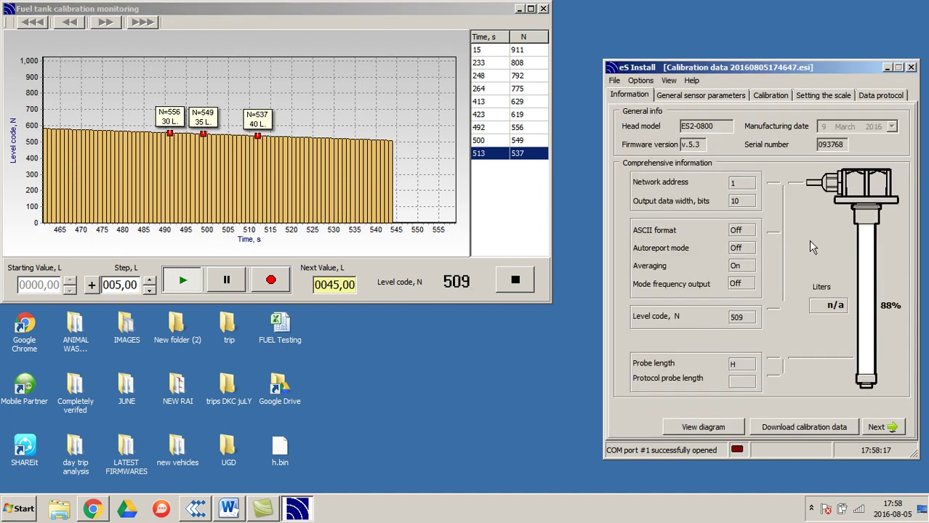
pyautogui.click(687, 96)
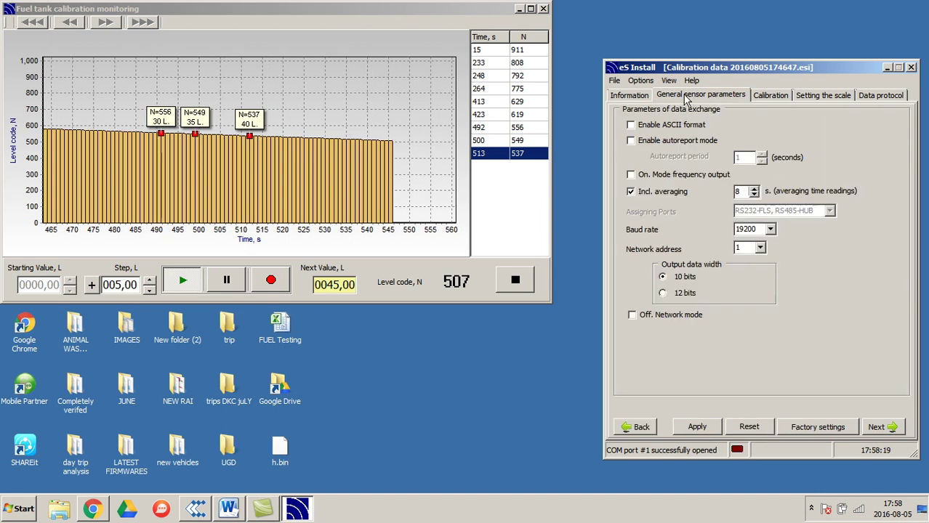
pyautogui.click(643, 98)
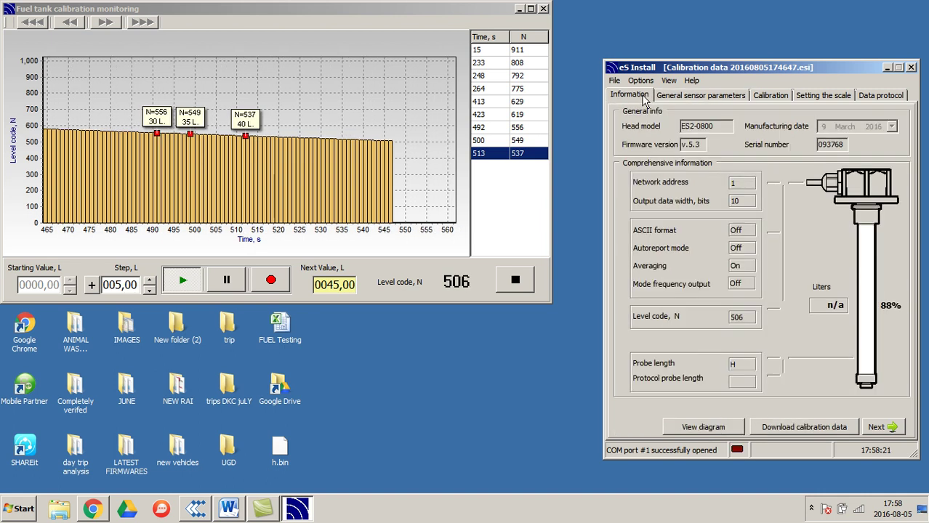
pyautogui.click(848, 99)
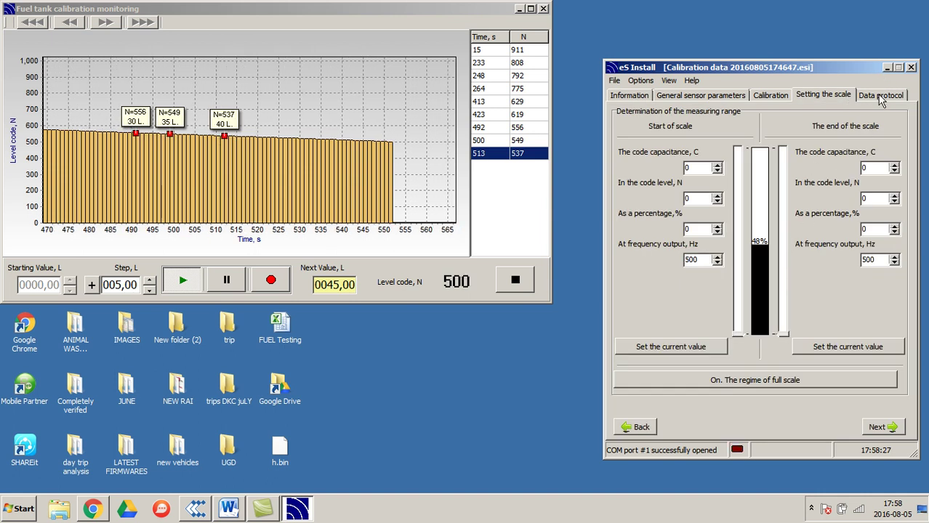
pyautogui.click(705, 95)
pyautogui.click(772, 97)
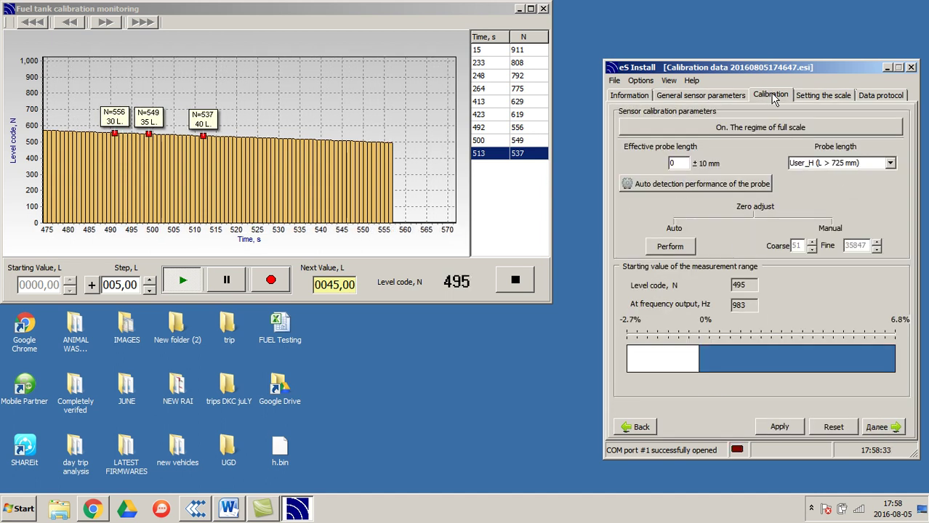
# Step: Check the scale settings, sensor information and data protocol while recording the tank calibration points for 45 L and 50 L
pyautogui.click(831, 96)
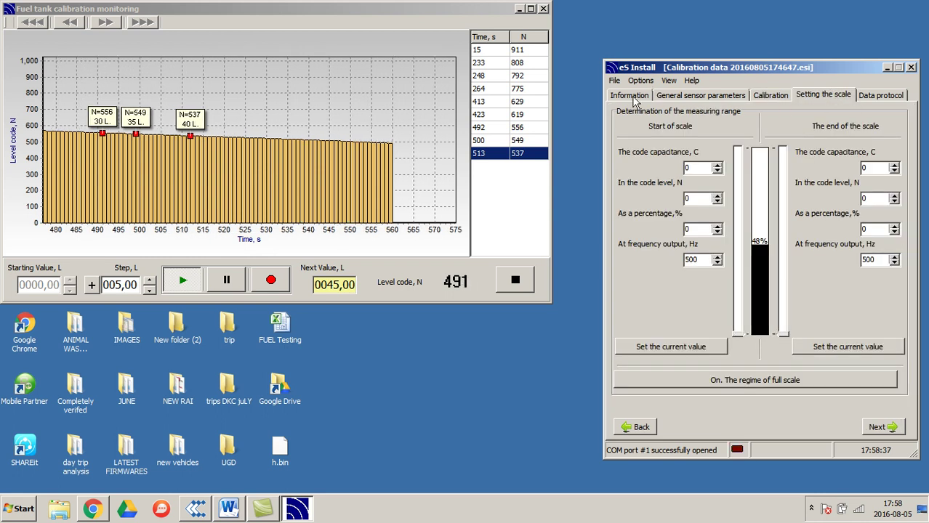
pyautogui.click(633, 97)
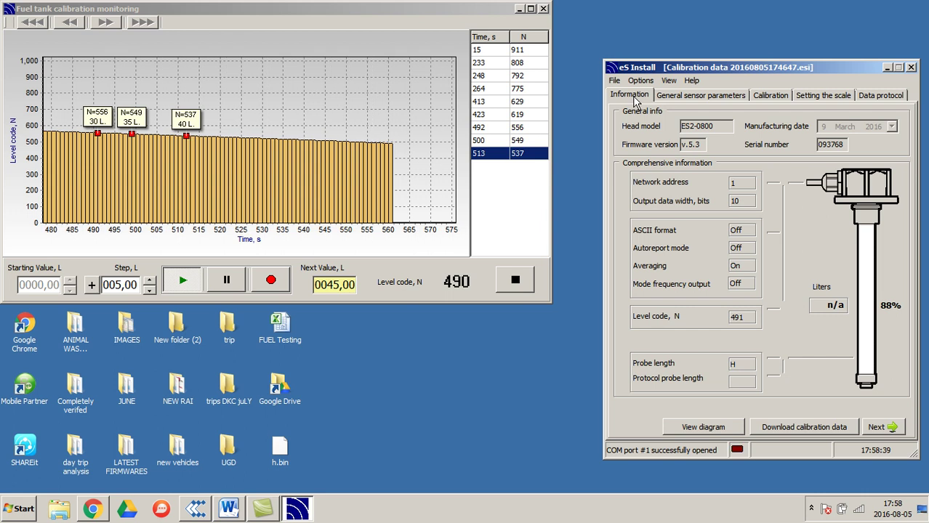
pyautogui.click(273, 285)
pyautogui.click(877, 96)
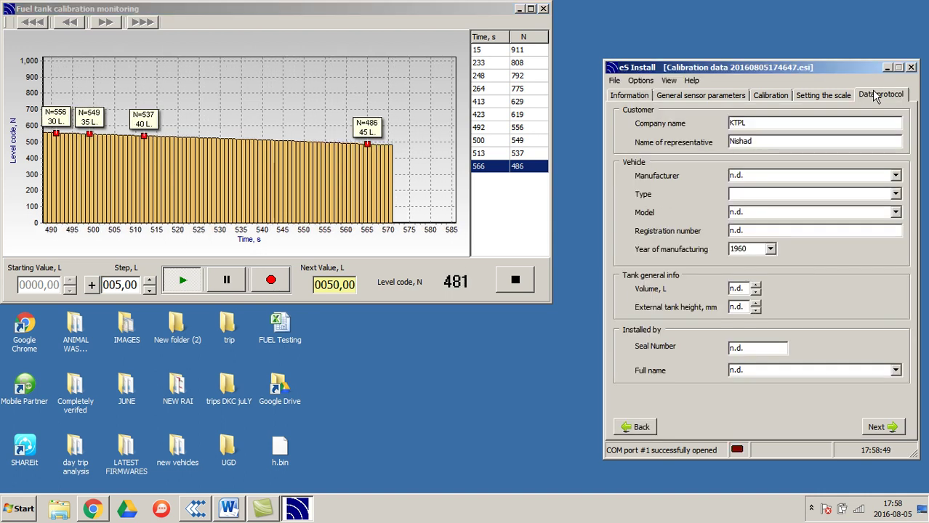
pyautogui.click(274, 285)
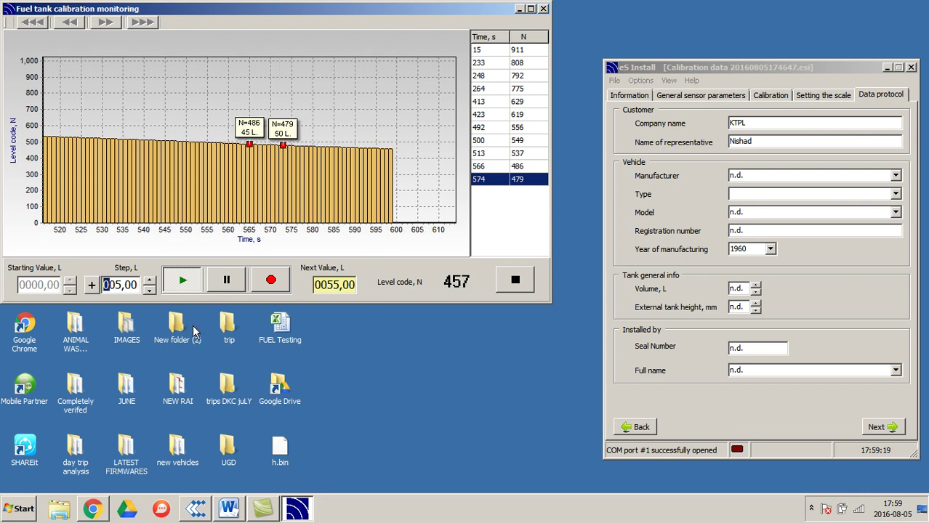
# Step: Record the tank calibration points for 55 L and 60 L, declining to save the repeated point again
pyautogui.click(276, 285)
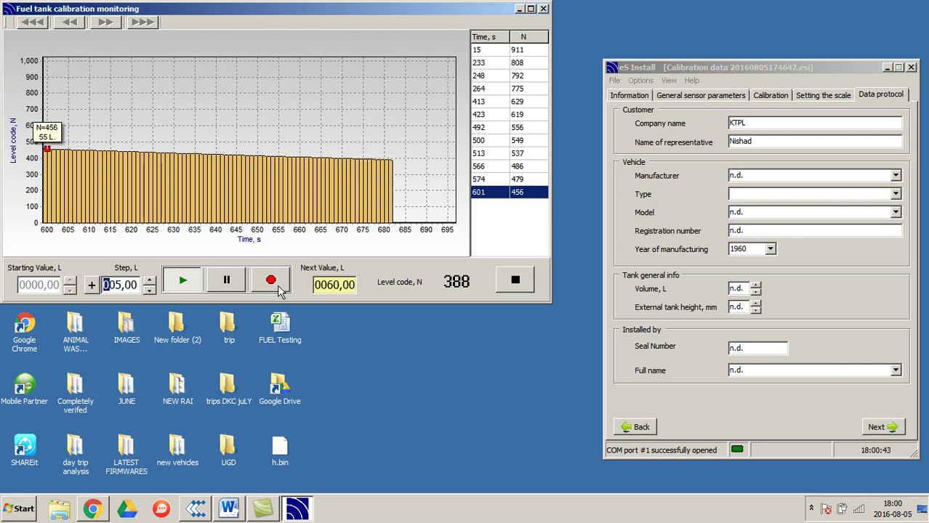
pyautogui.click(279, 286)
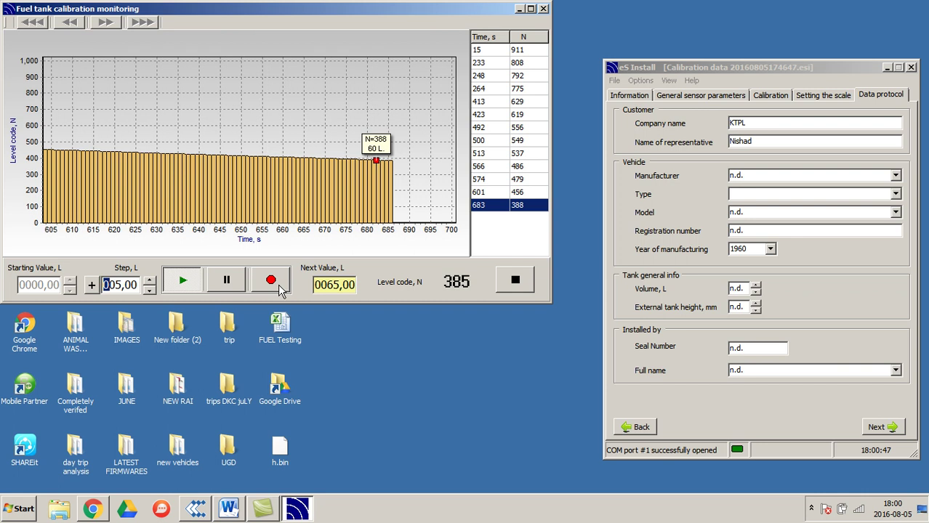
pyautogui.click(279, 287)
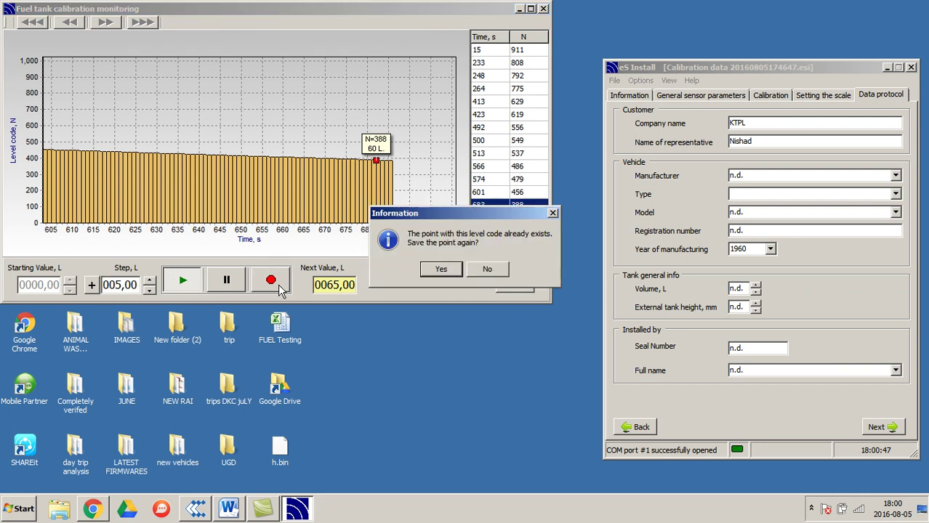
pyautogui.click(500, 270)
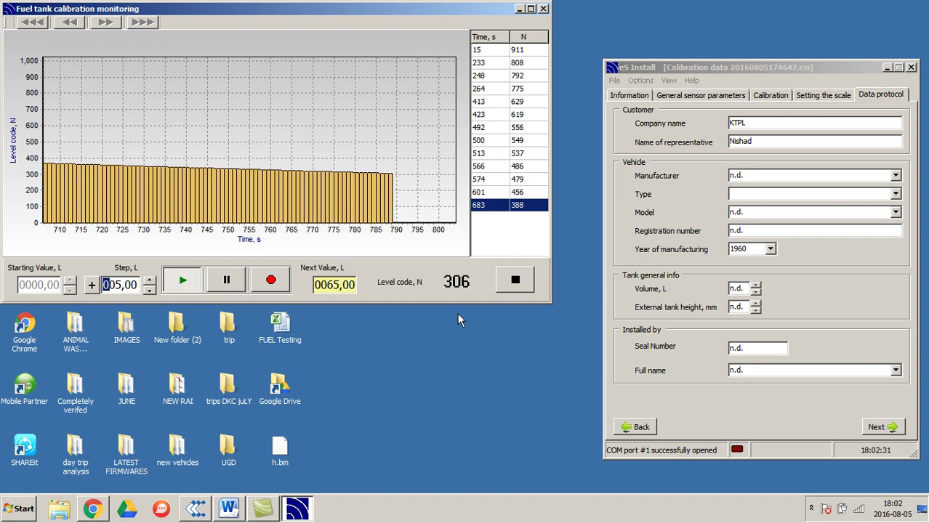
# Step: Record the tank calibration points for 65 L, 70 L, 75 L and 80 L as the fuel drains
pyautogui.click(283, 282)
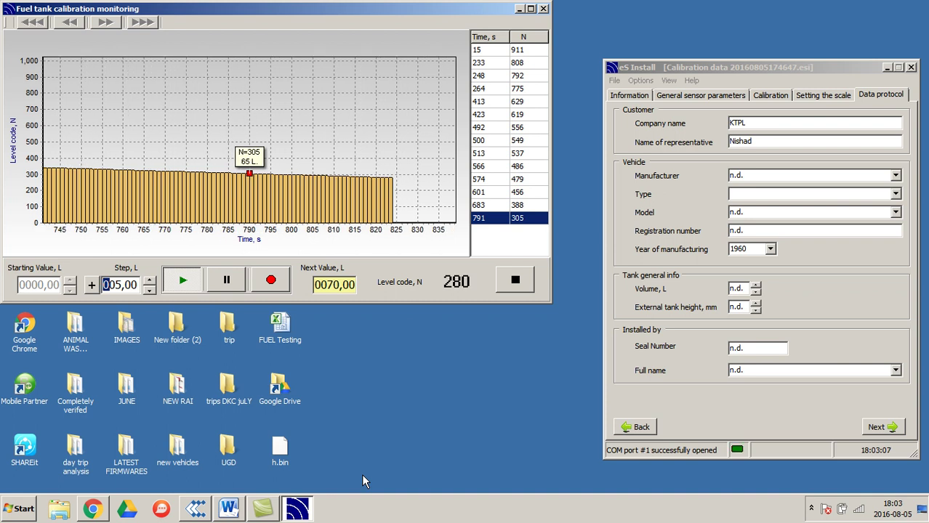
pyautogui.click(282, 287)
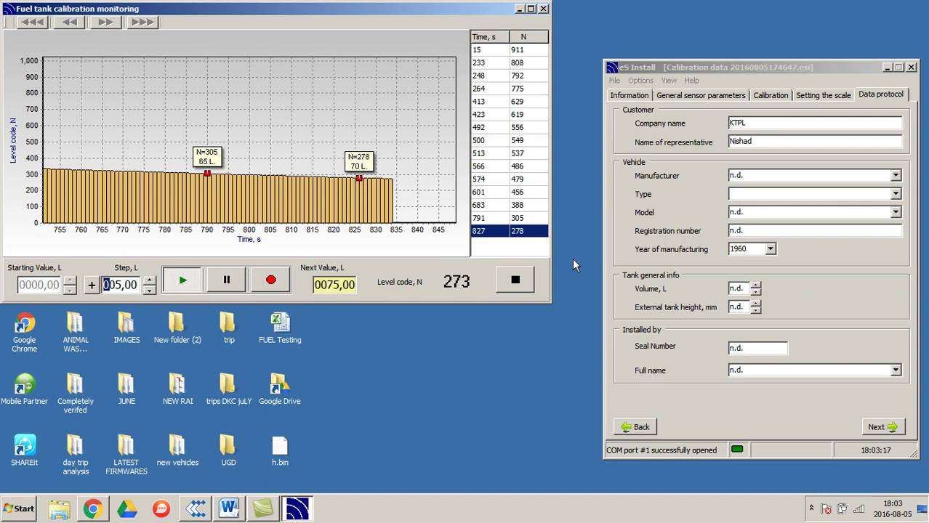
pyautogui.click(272, 284)
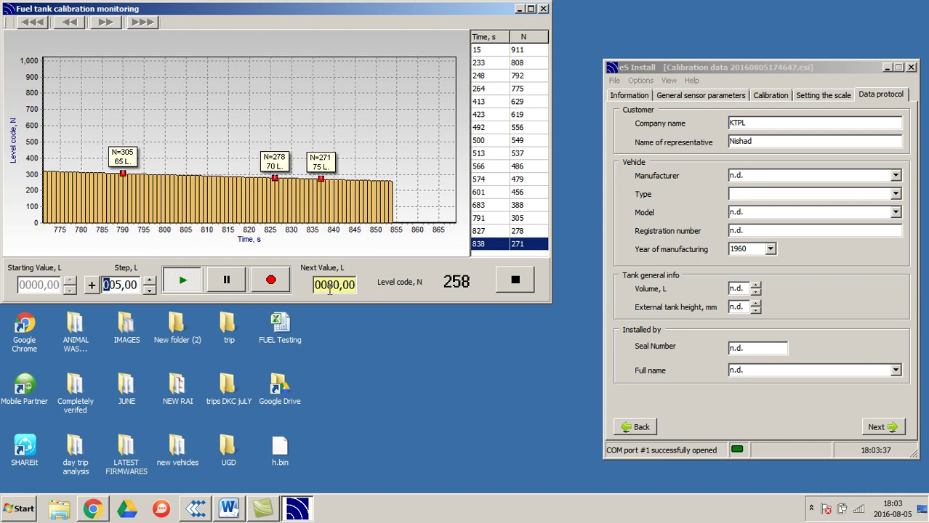
pyautogui.click(279, 284)
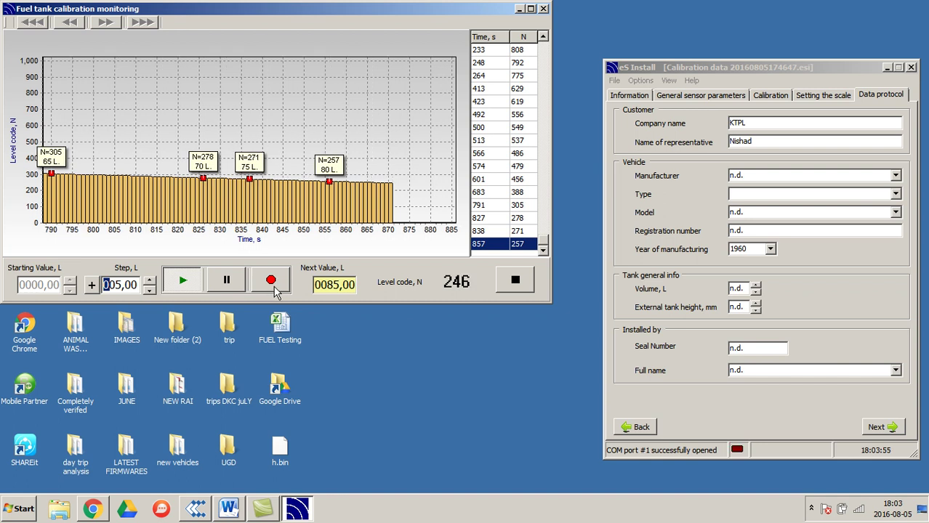
# Step: Review the sensor's scale settings, calibration parameters, general parameters, information and data protocol in the main window
pyautogui.click(688, 101)
pyautogui.click(819, 95)
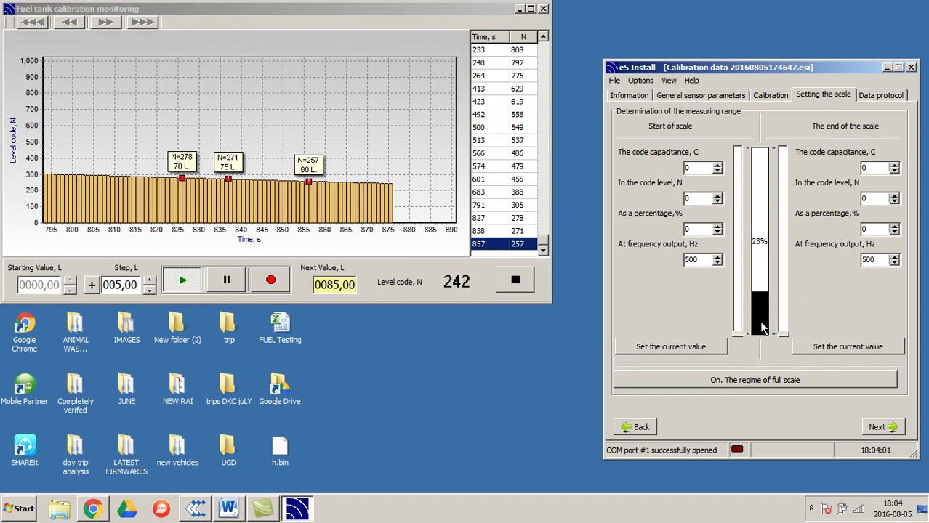
pyautogui.click(768, 96)
pyautogui.click(719, 98)
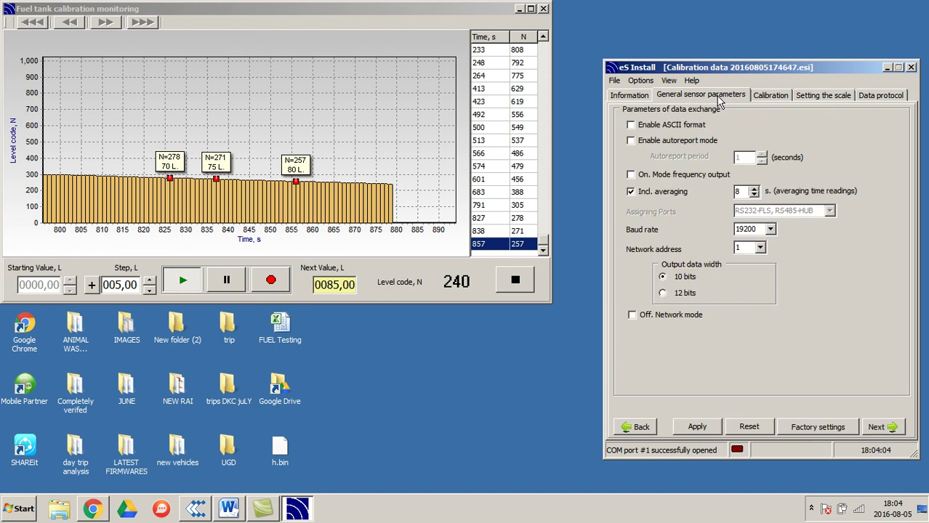
pyautogui.click(629, 97)
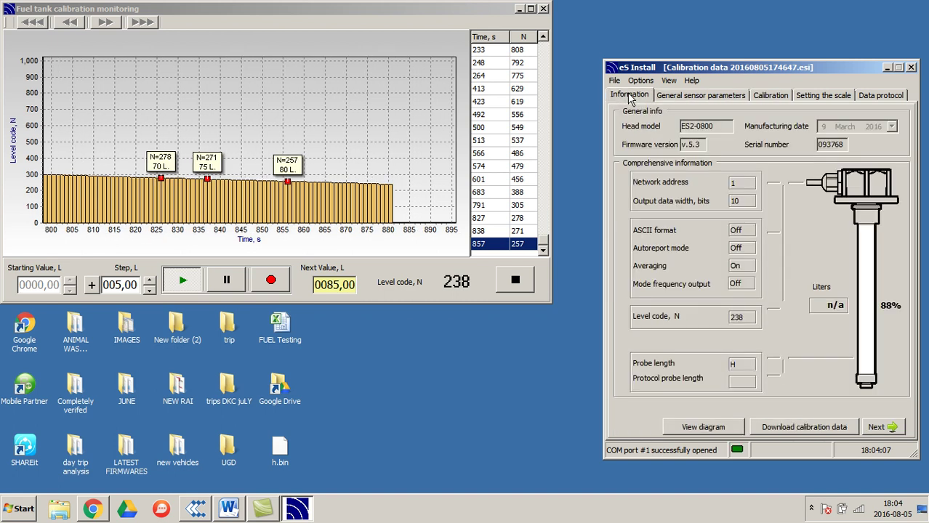
pyautogui.click(896, 96)
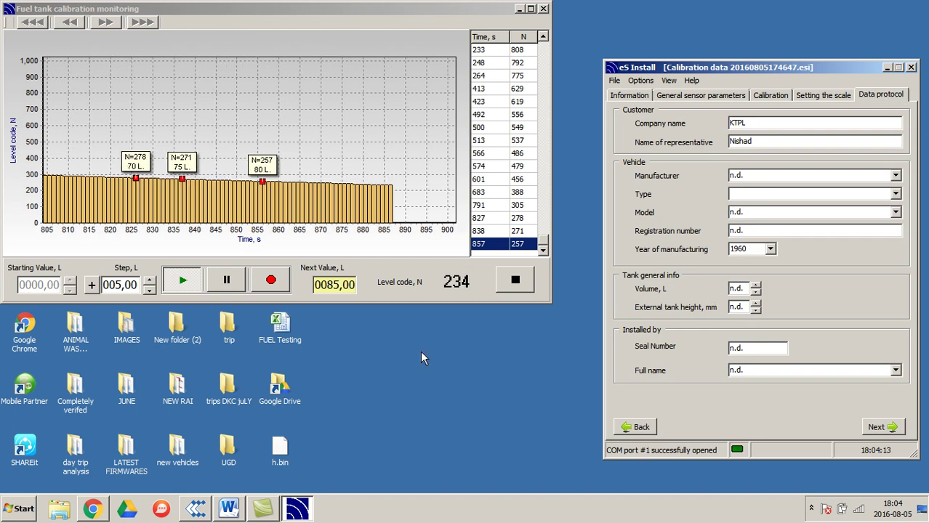
# Step: Record the tank calibration points for 85 L, 90 L, 95 L, 100 L and 105 L without keeping a duplicate point
pyautogui.click(283, 280)
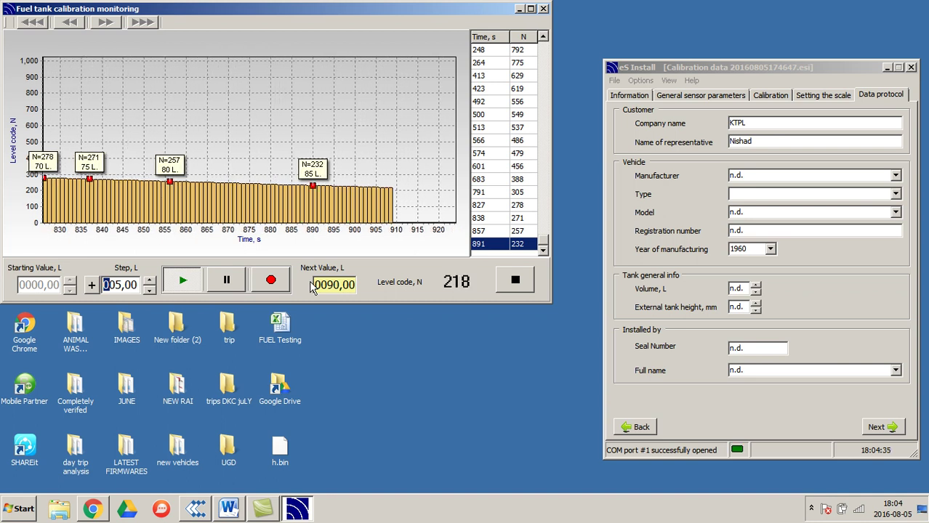
pyautogui.click(271, 281)
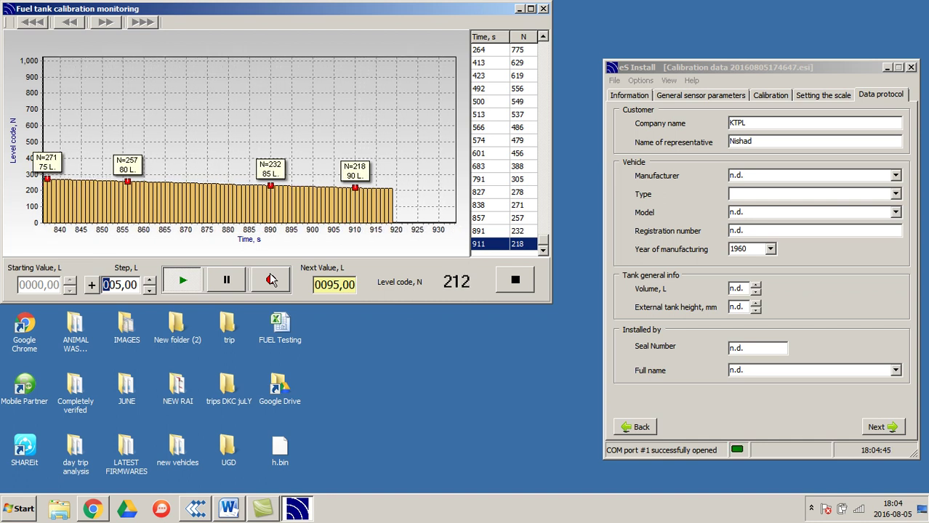
pyautogui.click(267, 288)
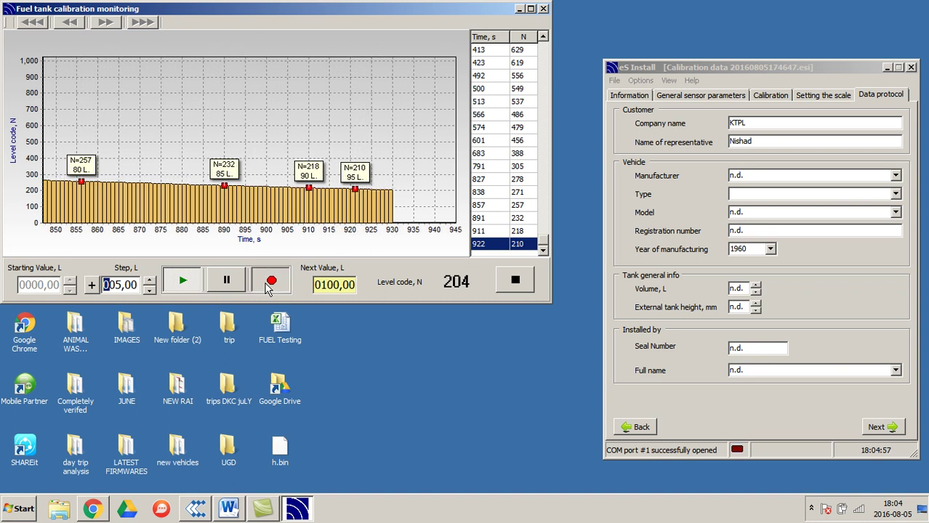
pyautogui.click(269, 283)
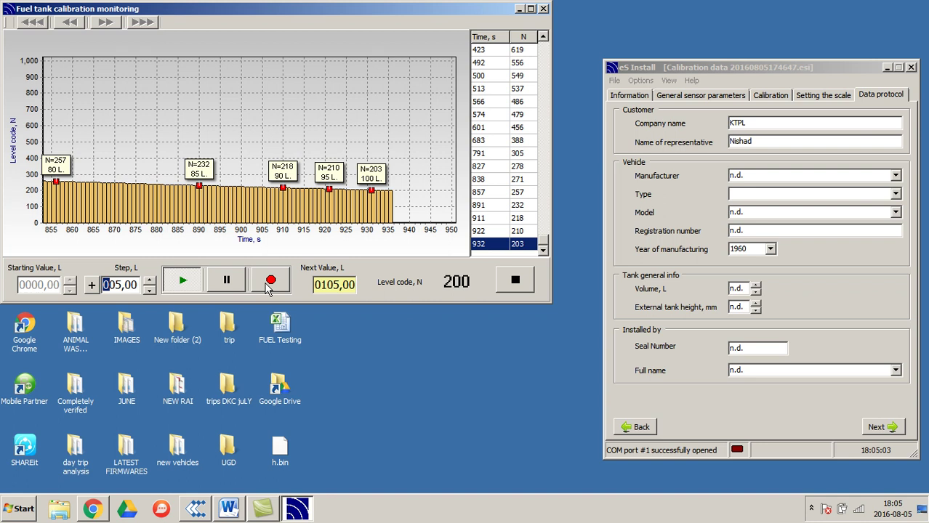
pyautogui.click(267, 286)
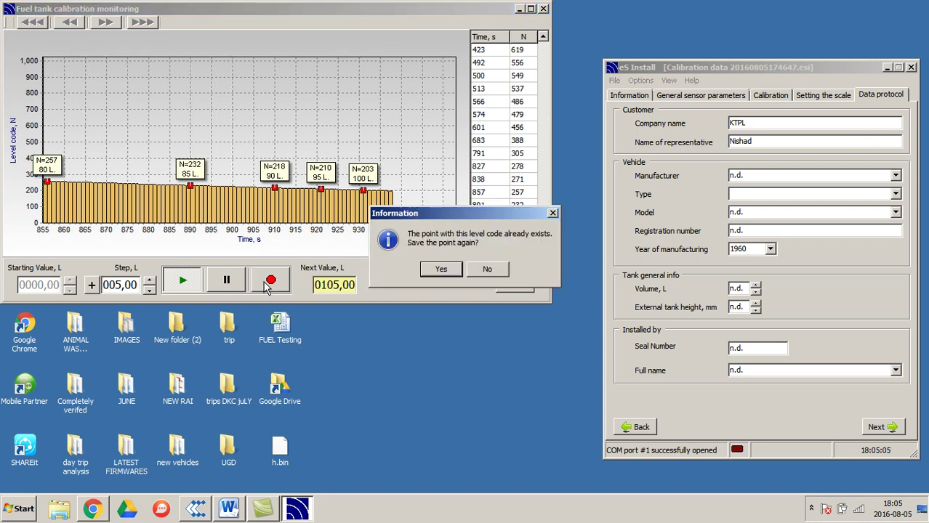
pyautogui.press('Return')
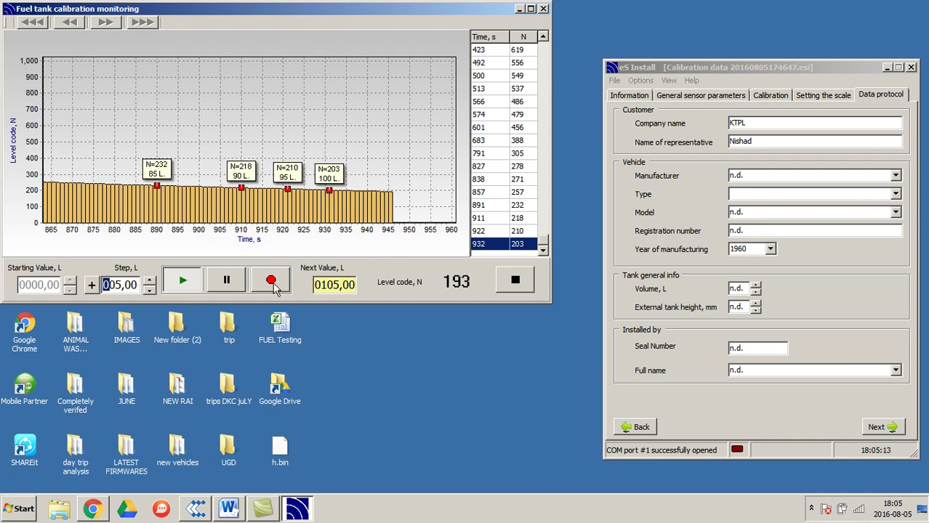
pyautogui.click(274, 286)
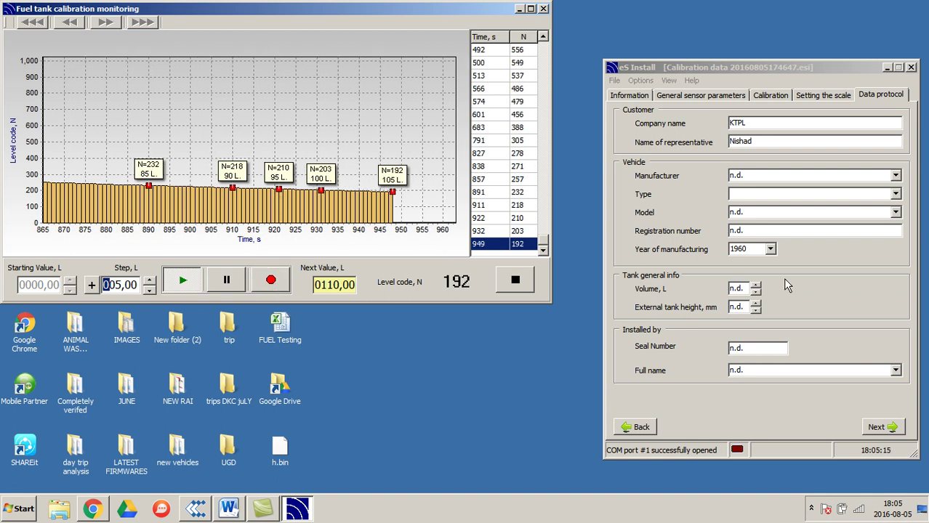
# Step: Check the measuring range scale and data protocol, and record the tank calibration points for 110 L, 115 L, 120 L and 125 L
pyautogui.click(821, 99)
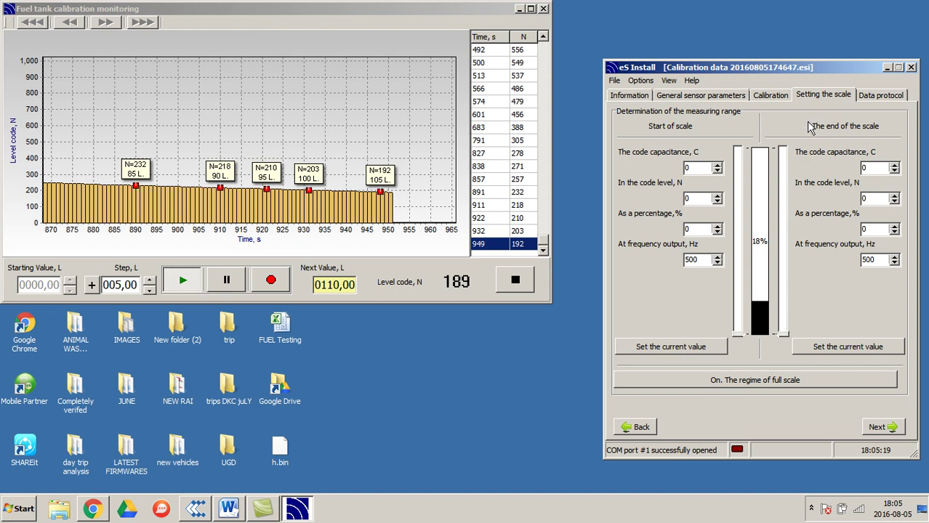
pyautogui.click(887, 98)
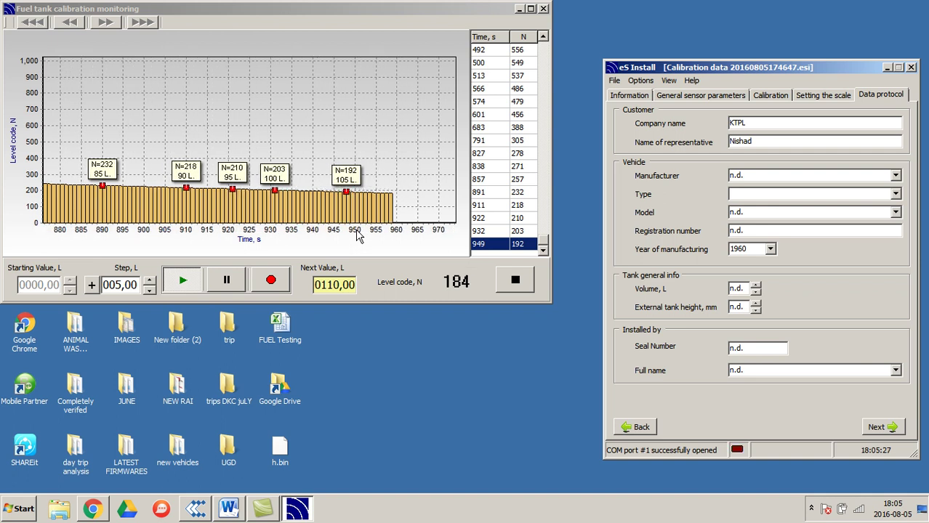
pyautogui.click(271, 282)
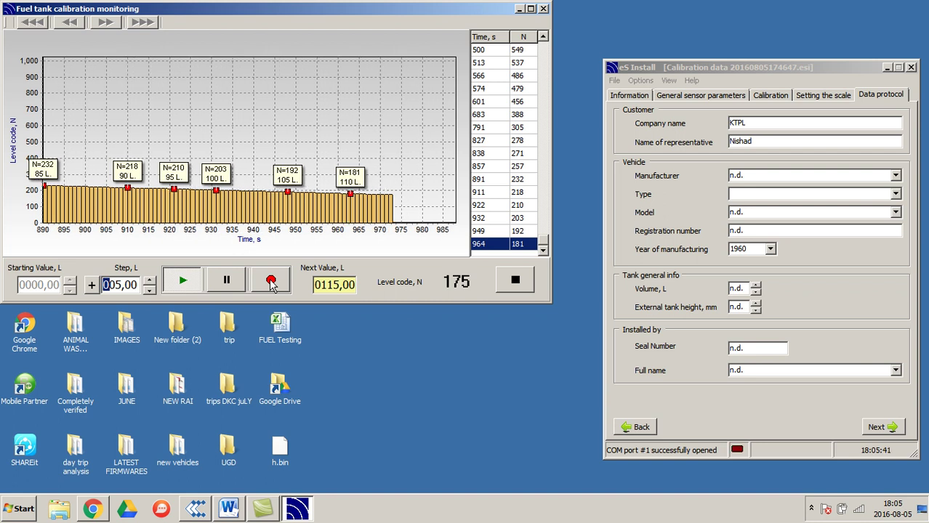
pyautogui.click(270, 282)
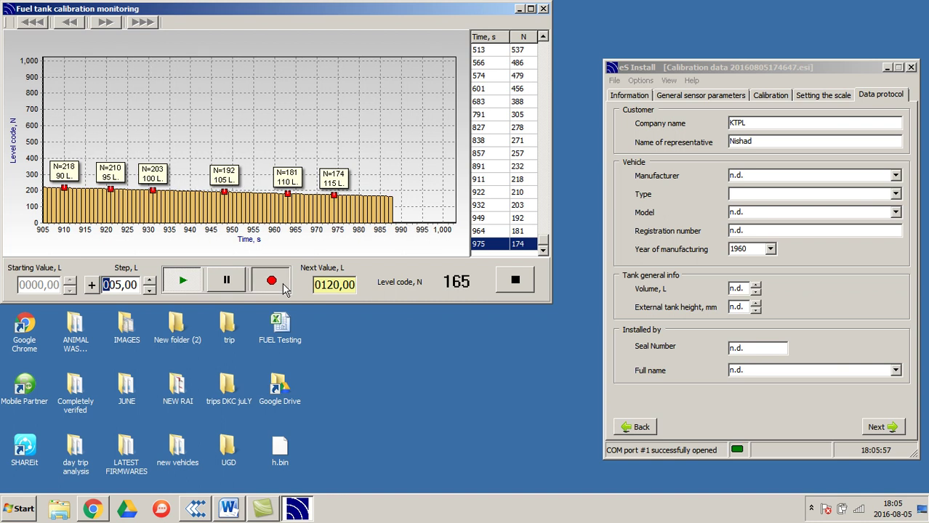
pyautogui.click(270, 281)
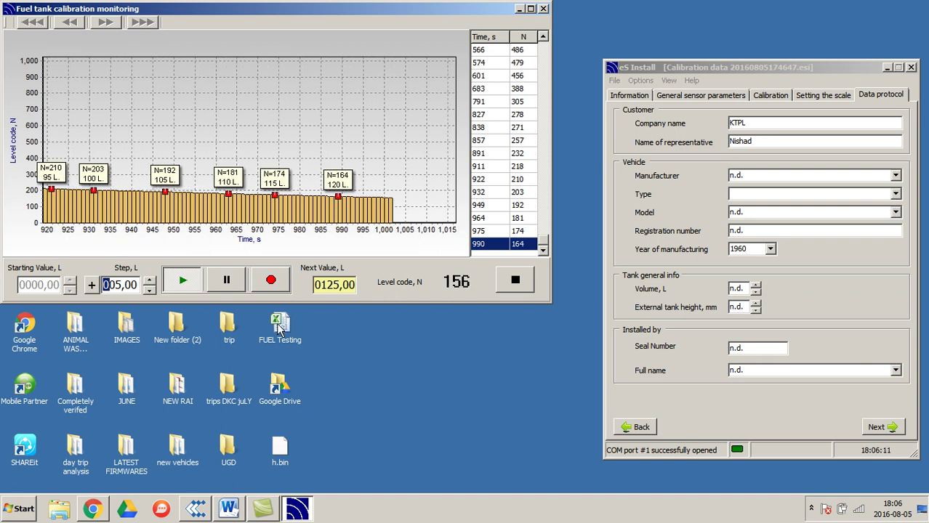
pyautogui.click(269, 283)
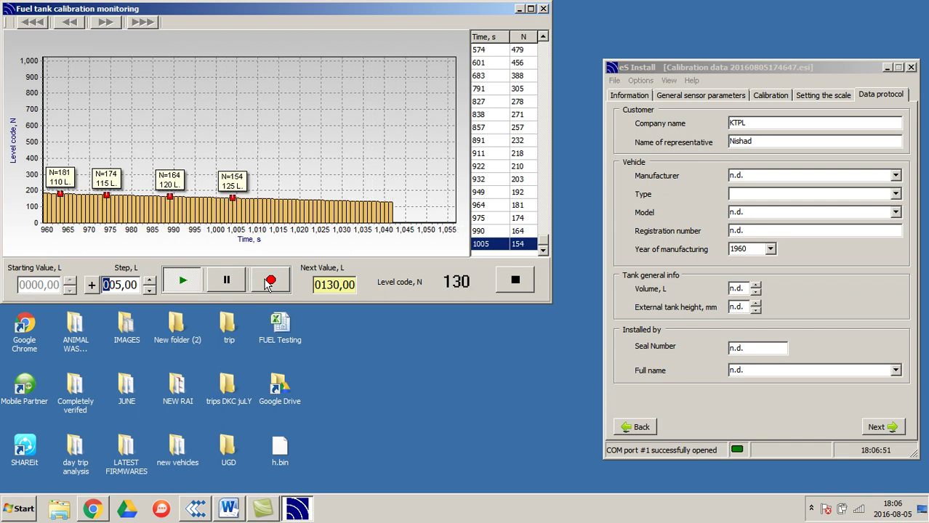
# Step: Record the tank calibration points from 130 L to 150 L in 5 L steps and check the measuring range scale
pyautogui.click(271, 283)
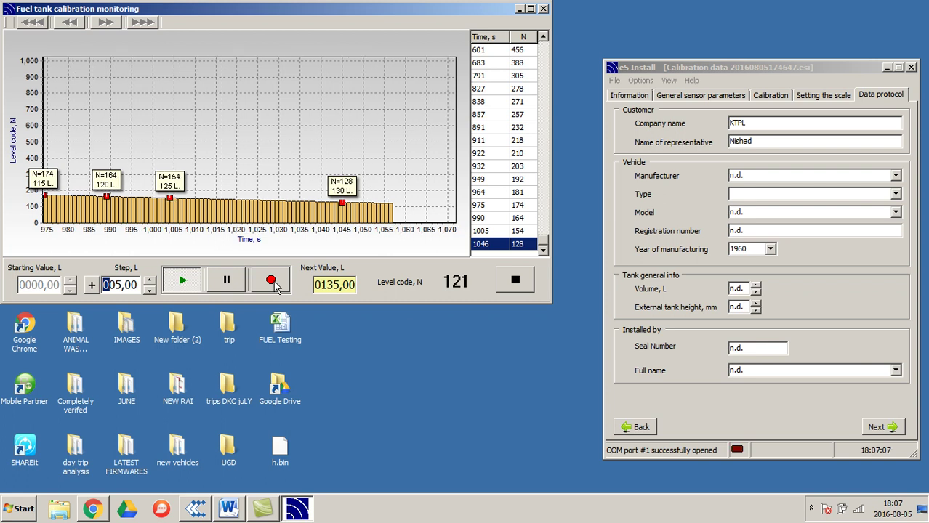
pyautogui.click(271, 287)
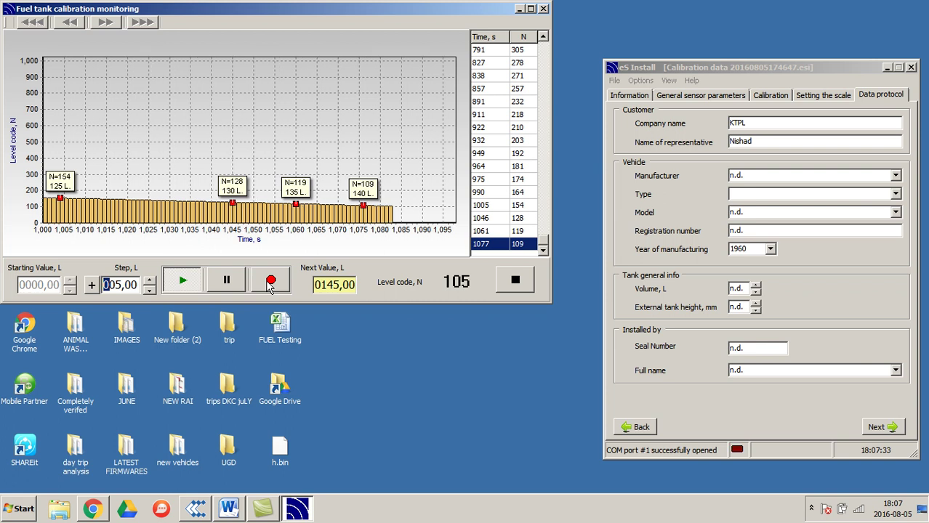
pyautogui.click(271, 282)
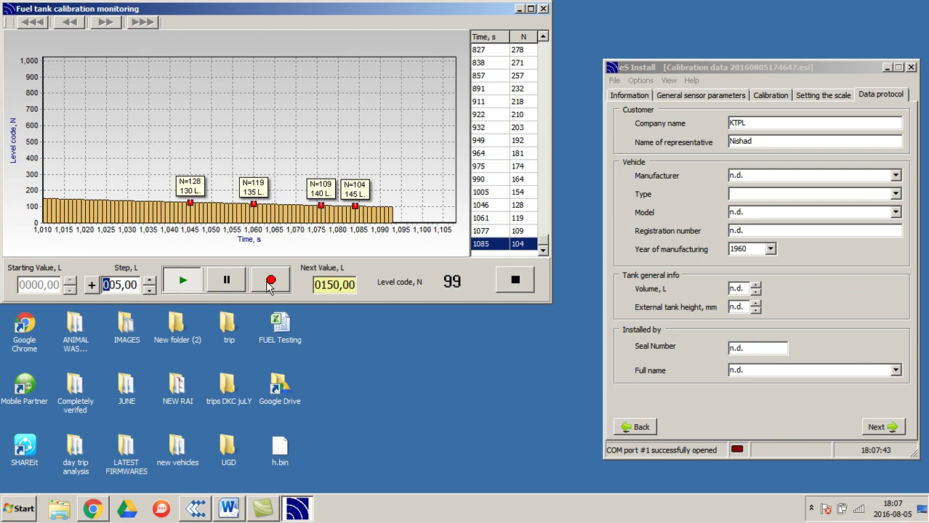
pyautogui.click(269, 282)
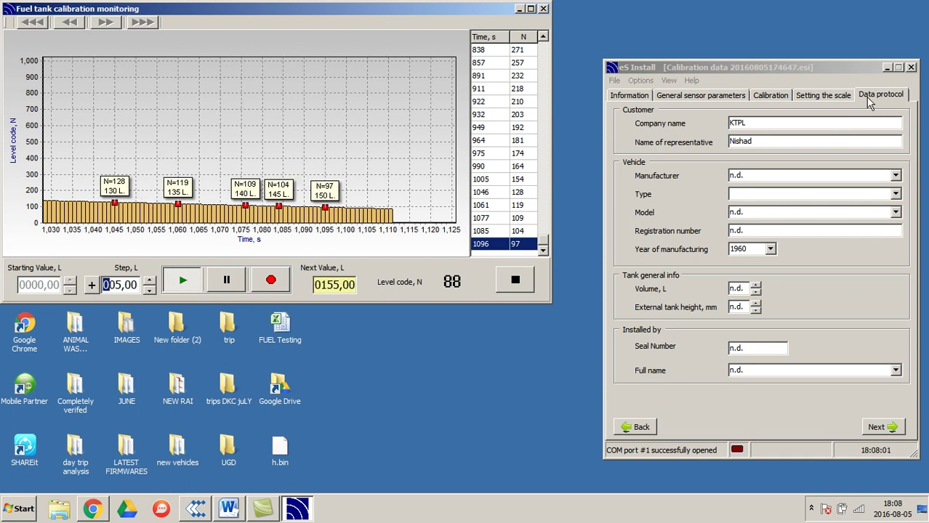
pyautogui.click(841, 97)
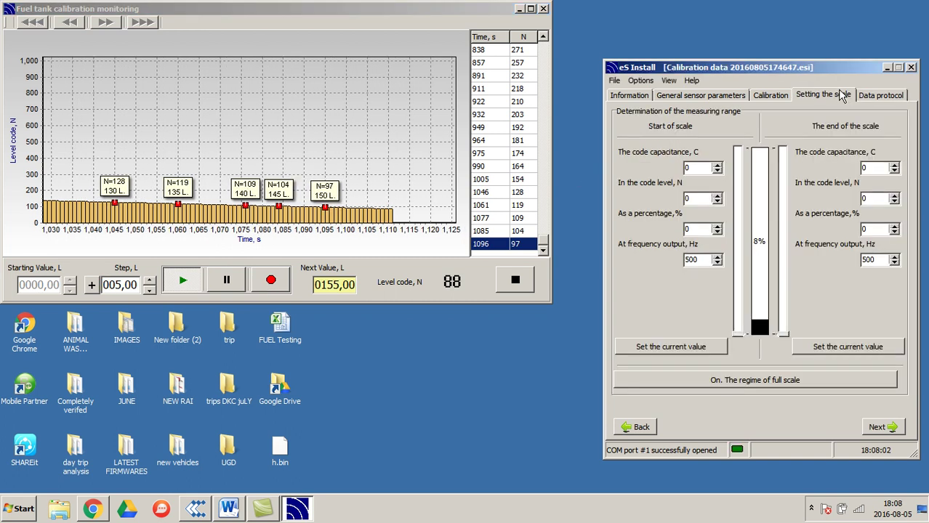
pyautogui.click(880, 94)
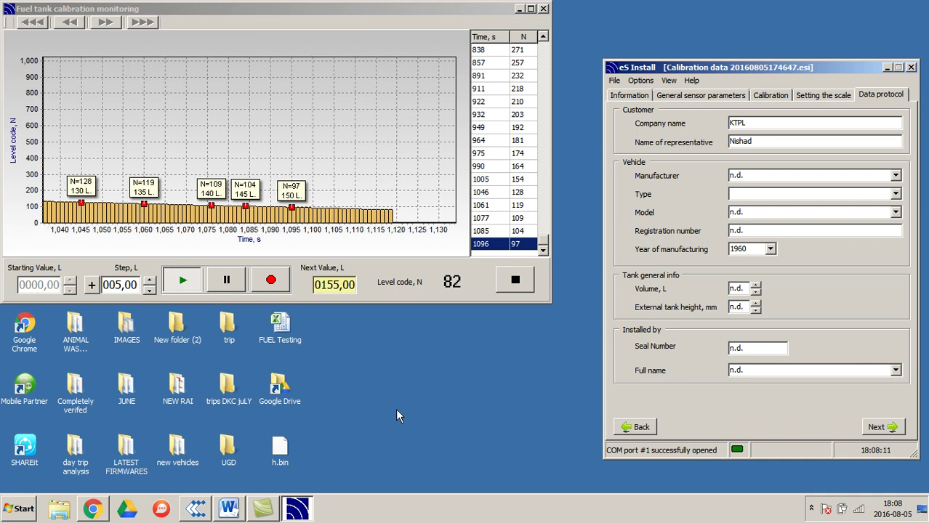
# Step: Record the tank calibration points for 155 L, 160 L, 165 L and 170 L, and check the measuring range scale
pyautogui.click(270, 281)
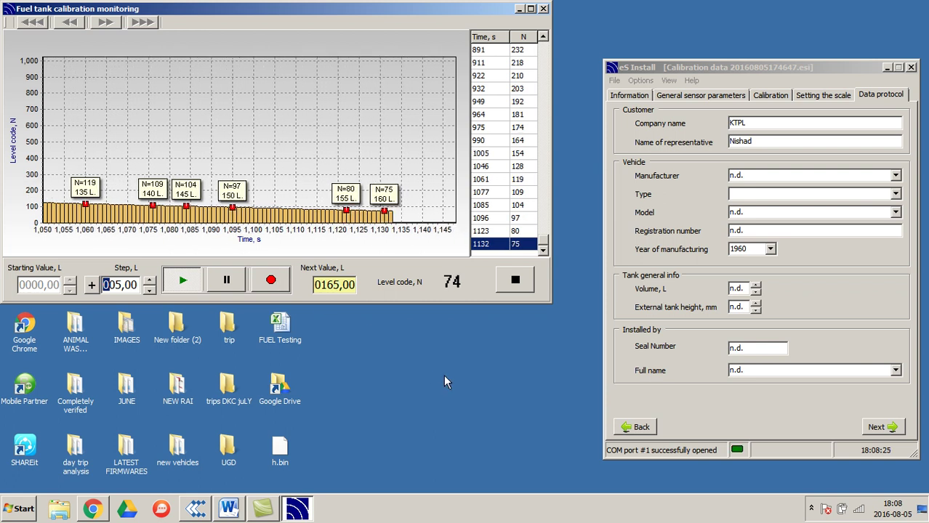
pyautogui.click(827, 89)
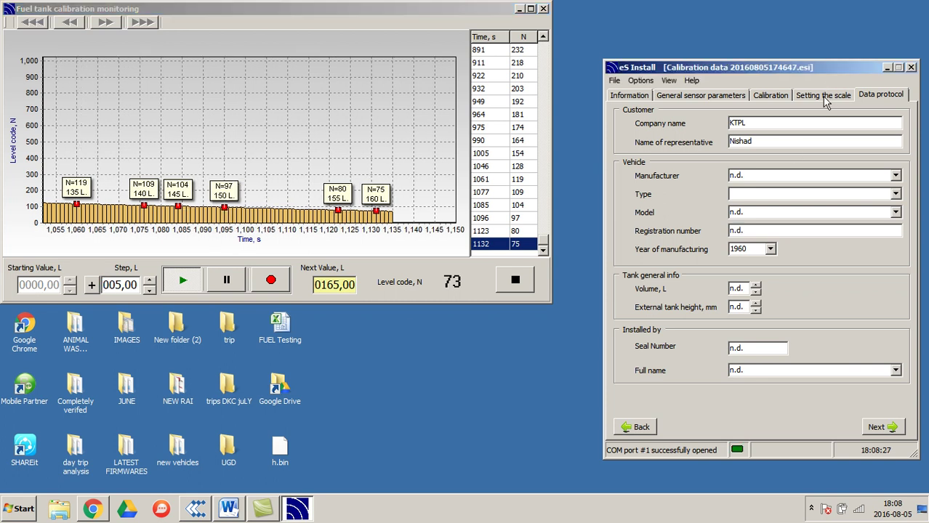
pyautogui.click(825, 95)
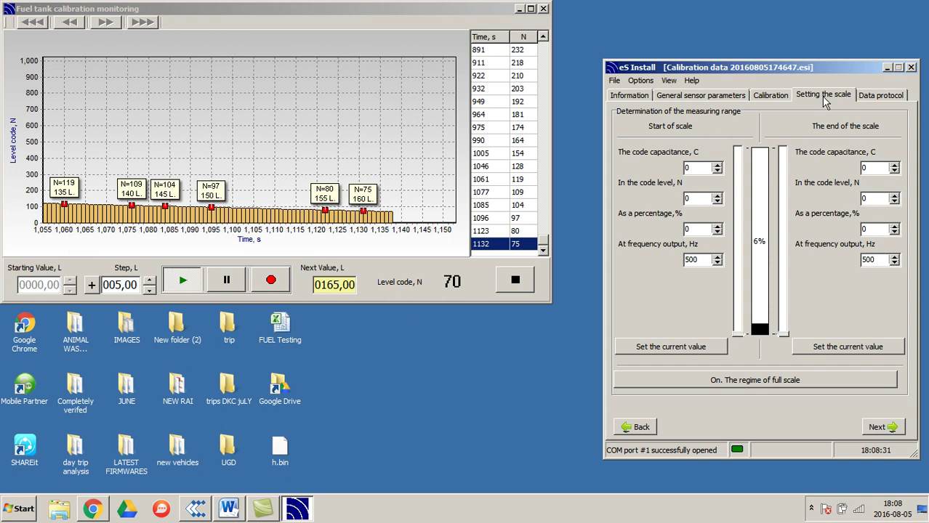
pyautogui.click(272, 287)
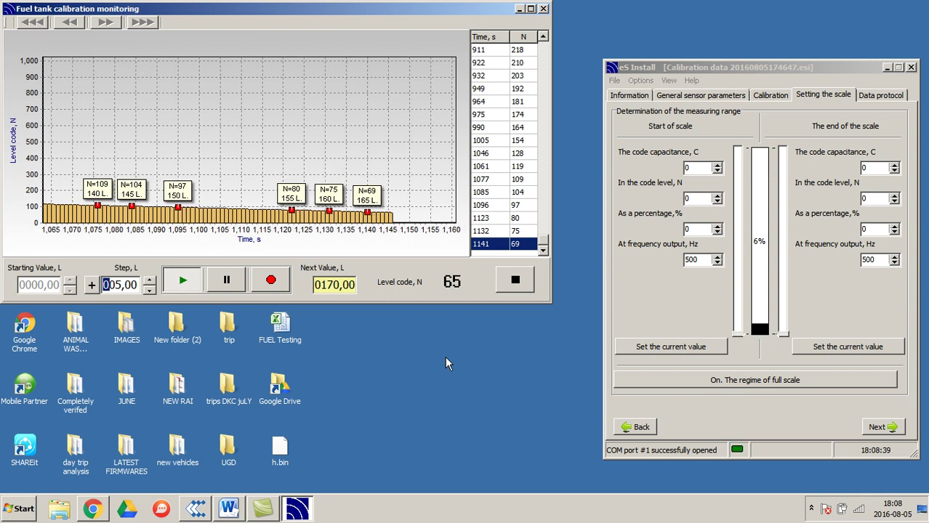
pyautogui.click(279, 287)
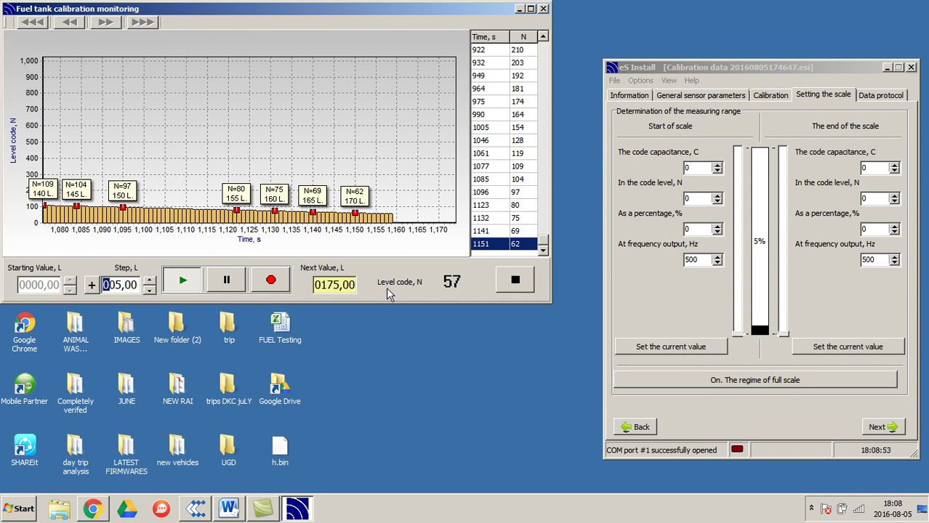
# Step: Record the tank calibration points from 175 L to 195 L in 5 L steps without keeping a duplicate point
pyautogui.click(270, 281)
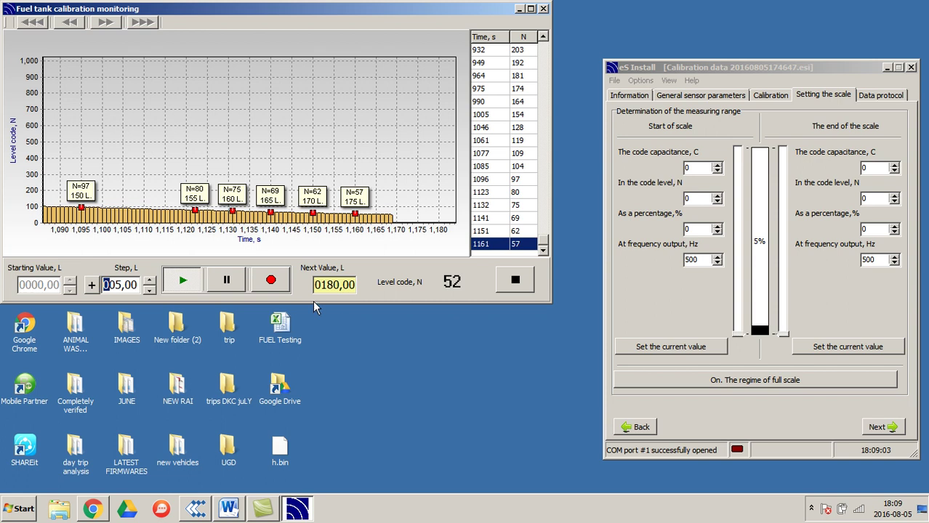
pyautogui.click(270, 282)
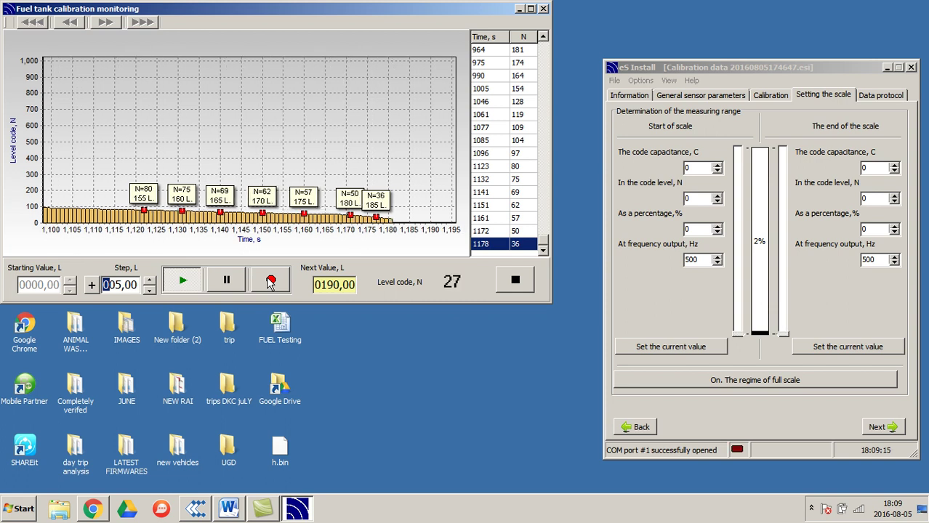
pyautogui.click(269, 282)
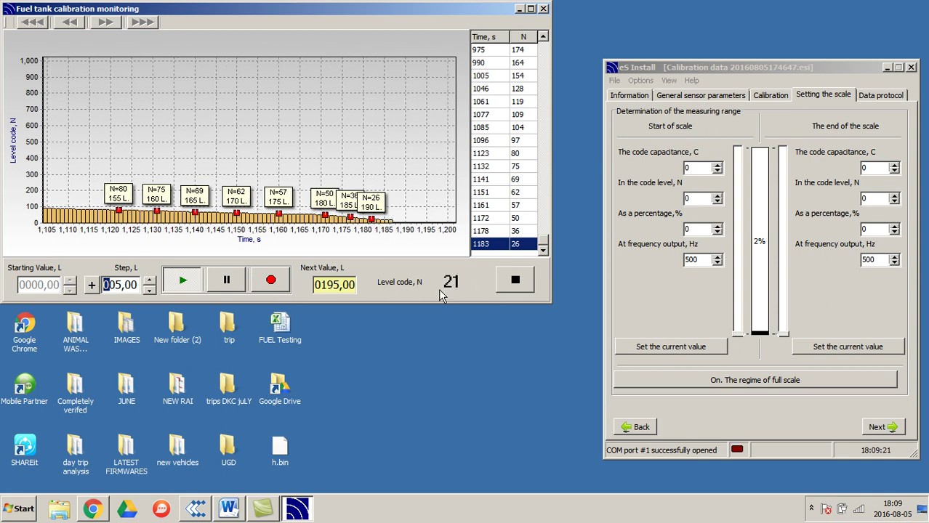
pyautogui.click(283, 287)
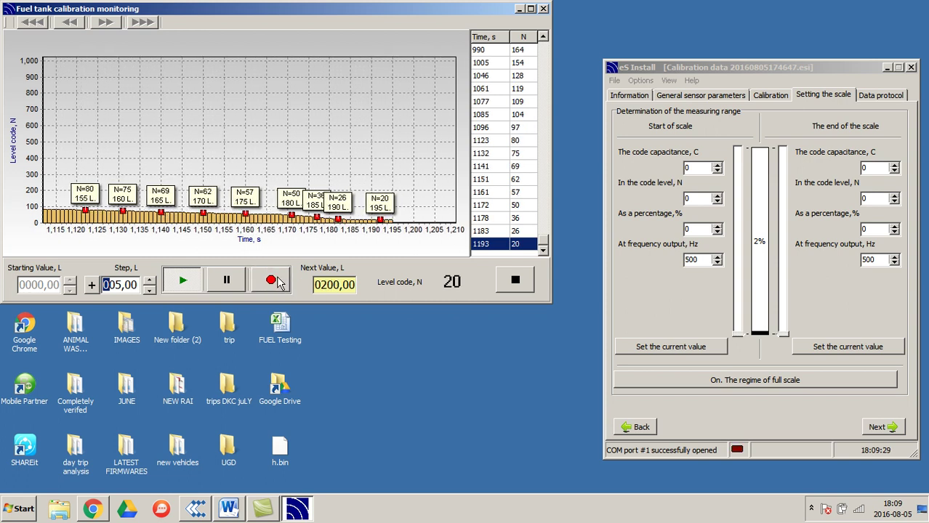
pyautogui.click(279, 283)
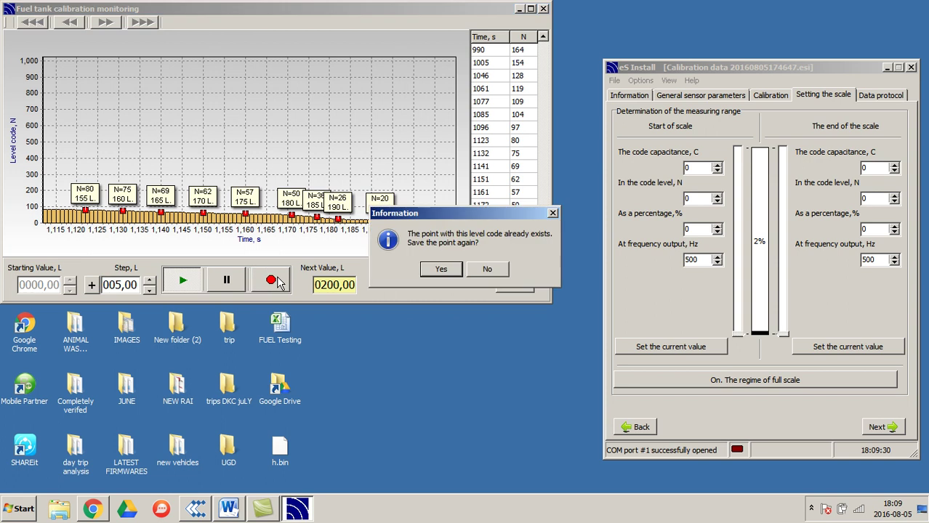
pyautogui.click(475, 267)
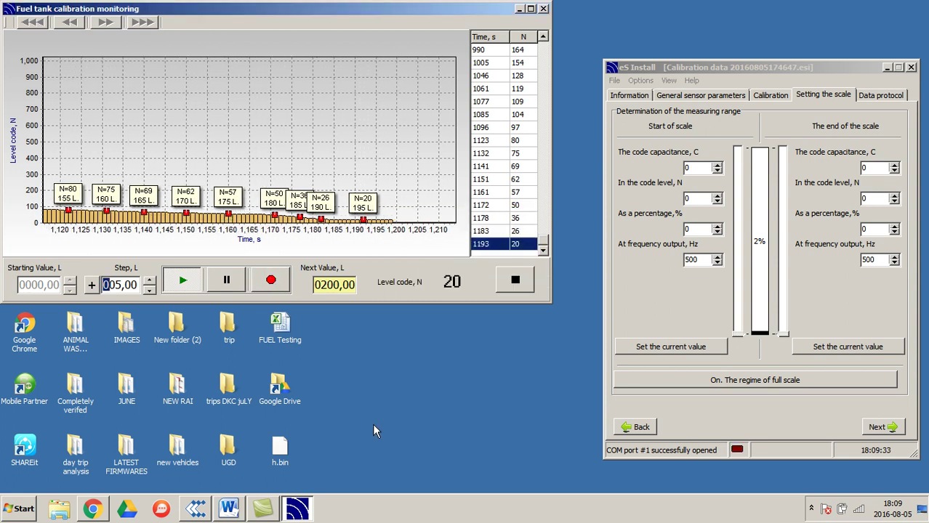
# Step: Switch to the Word document and add the line "8)Fuel is drained completely ." at the end of the list
pyautogui.click(227, 509)
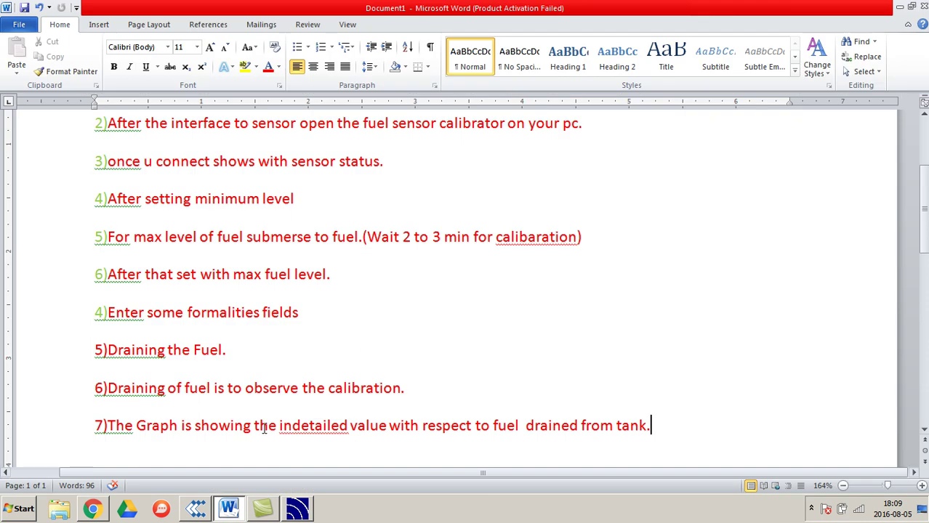
pyautogui.press('Return')
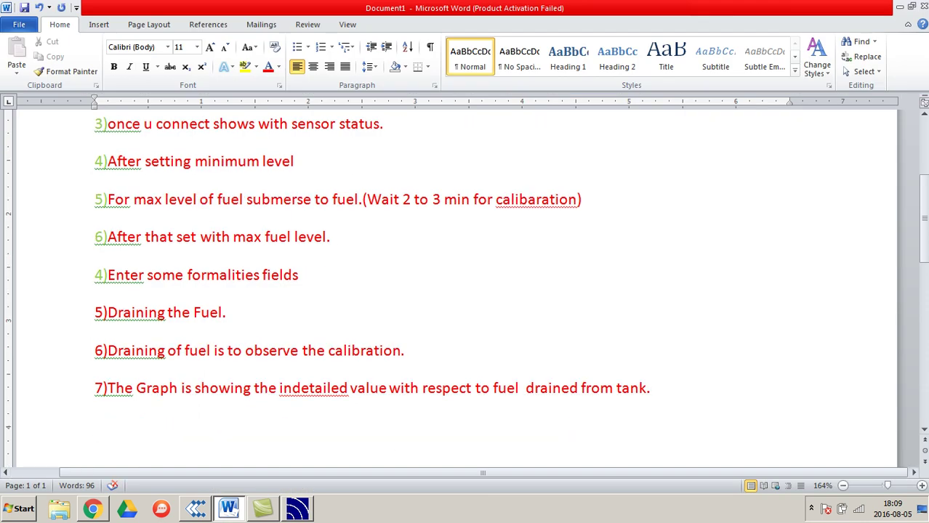
pyautogui.write('8)FUel ')
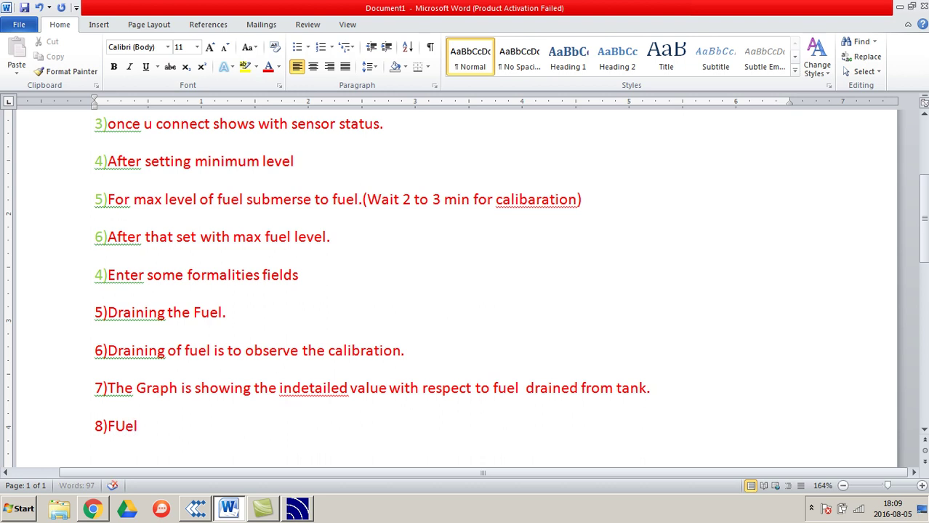
pyautogui.write('is drained comeletely')
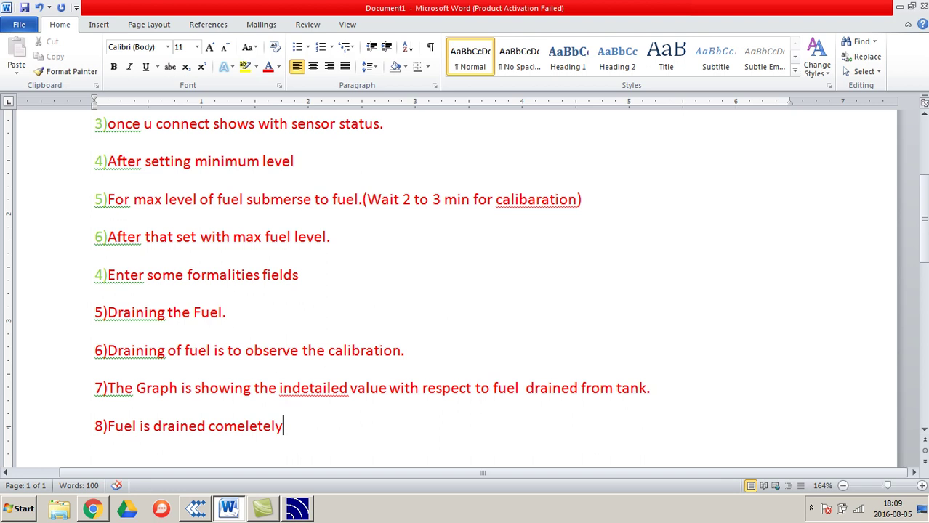
pyautogui.press('BackSpace')
pyautogui.press('BackSpace')
pyautogui.press('BackSpace')
pyautogui.press('BackSpace')
pyautogui.press('BackSpace')
pyautogui.write('plete')
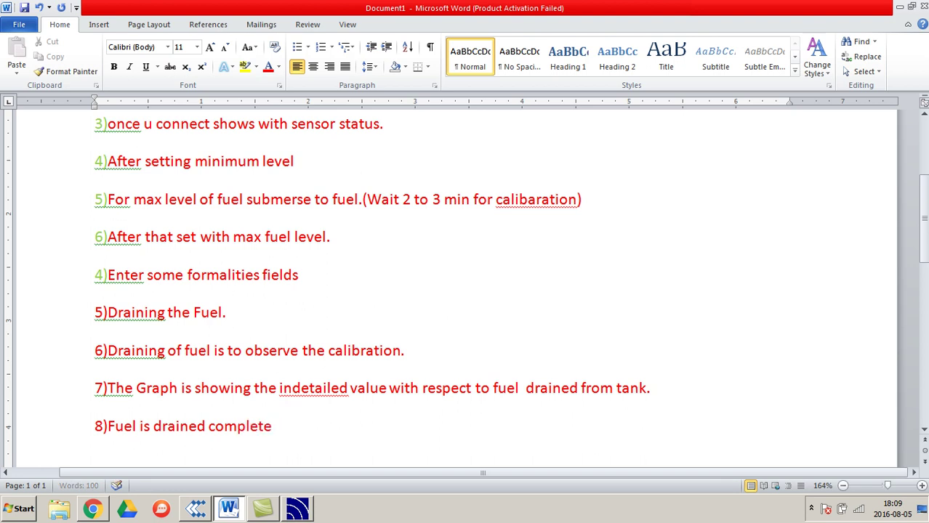
pyautogui.write('ly')
pyautogui.write('.')
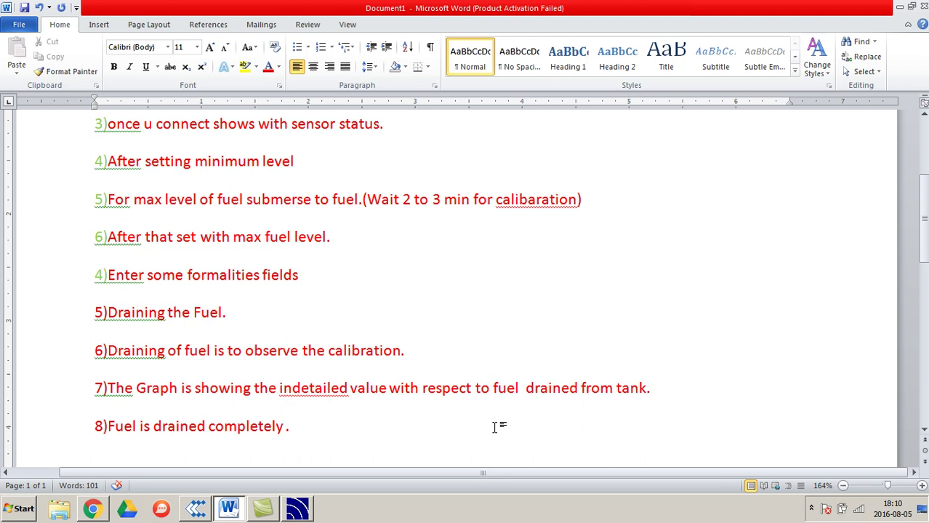
# Step: Add the line "9)getting with constant value." and begin a line numbered "10)" below it
pyautogui.press('Return')
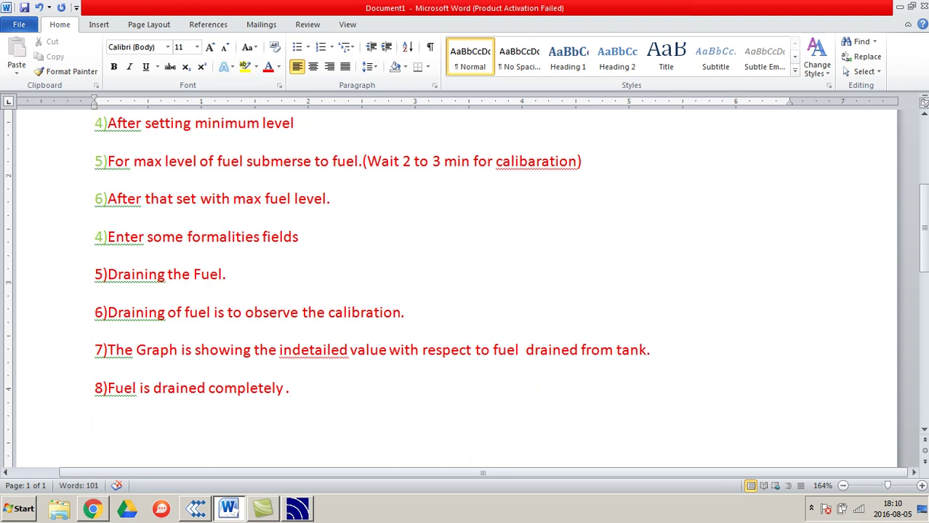
pyautogui.write('9)getting with constat')
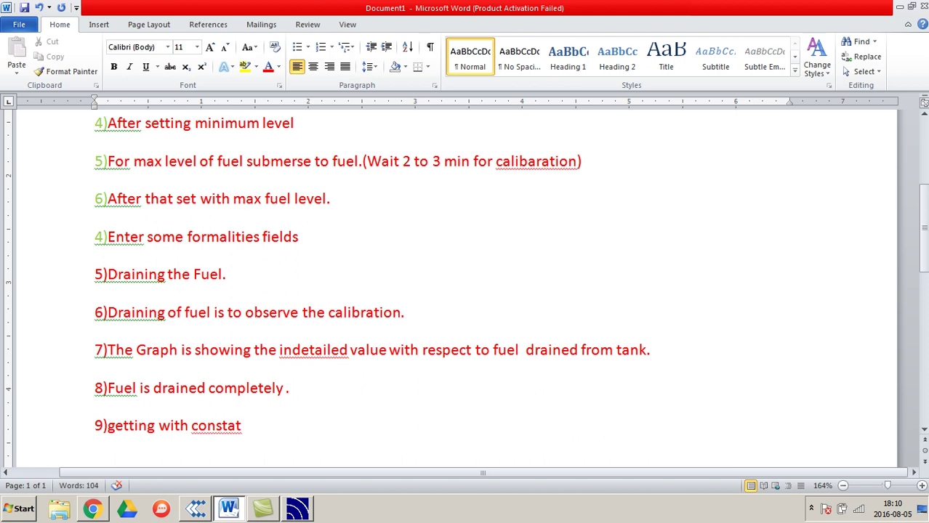
pyautogui.press('BackSpace')
pyautogui.press('BackSpace')
pyautogui.press('BackSpace')
pyautogui.press('BackSpace')
pyautogui.press('BackSpace')
pyautogui.press('BackSpace')
pyautogui.press('BackSpace')
pyautogui.press('BackSpace')
pyautogui.write('constat')
pyautogui.press('BackSpace')
pyautogui.write('nt val')
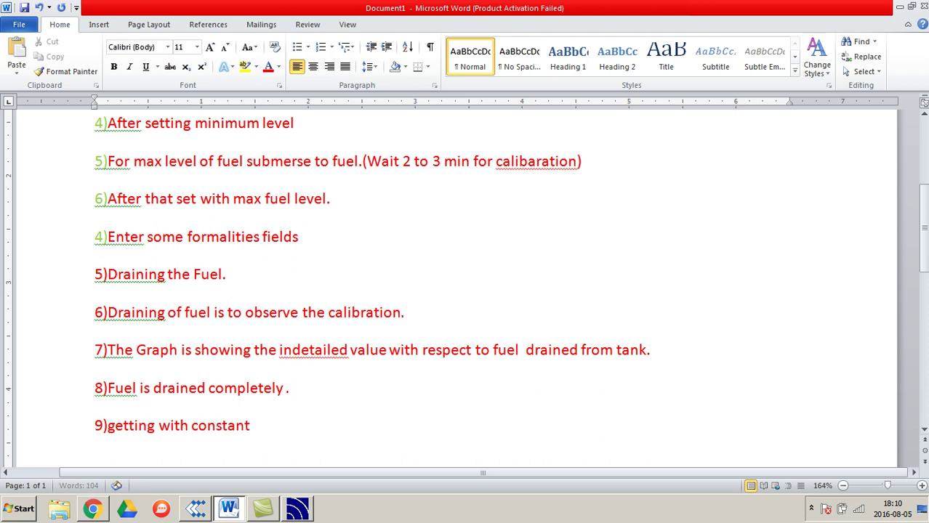
pyautogui.write('ue.')
pyautogui.press('Return')
pyautogui.write('10)')
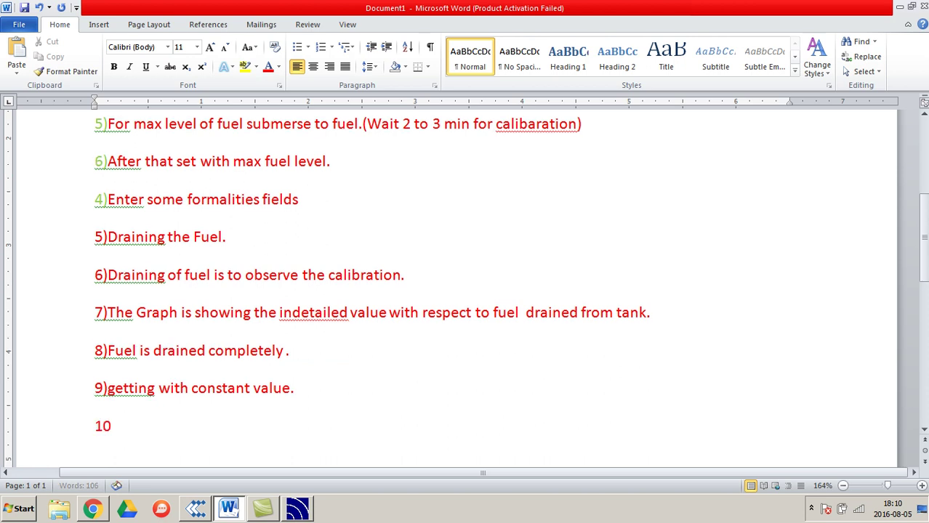
# Step: Return to eS Install, end the tank calibration procedure and export the calibration data to MS Excel
pyautogui.click(297, 508)
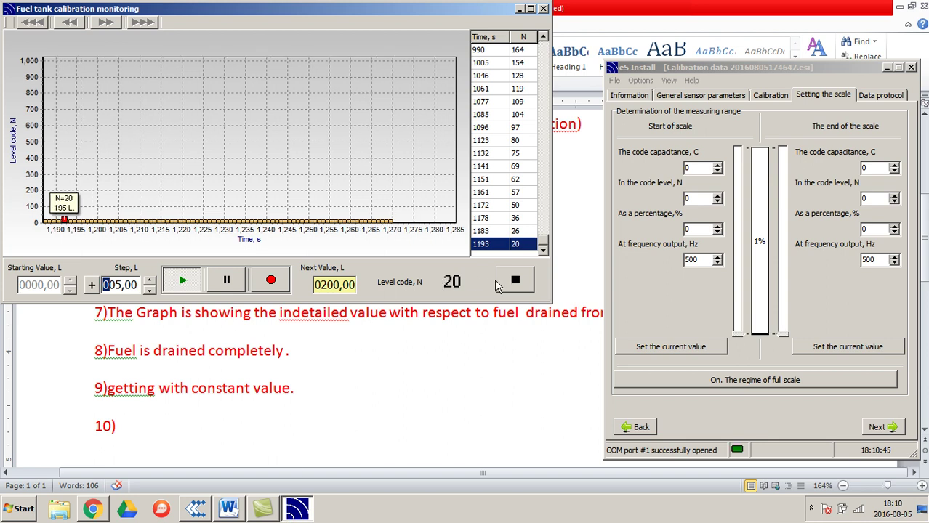
pyautogui.click(515, 280)
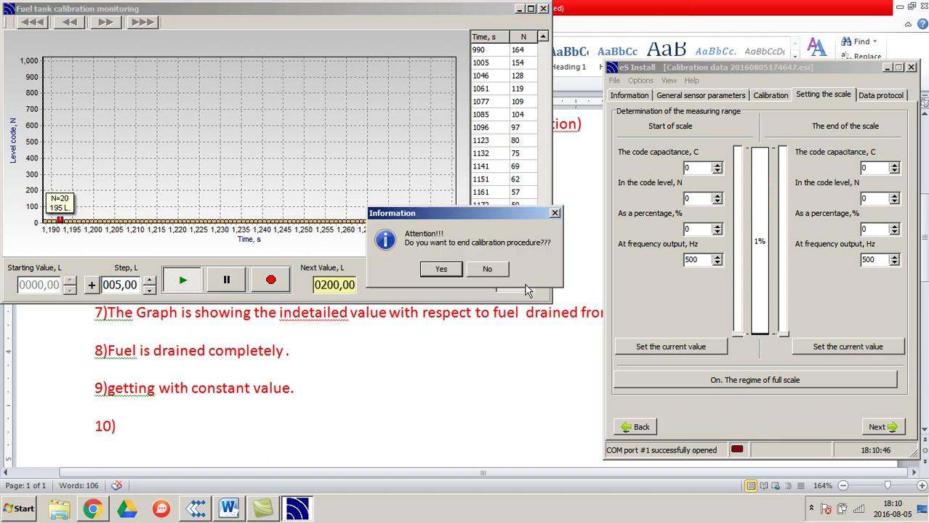
pyautogui.click(439, 271)
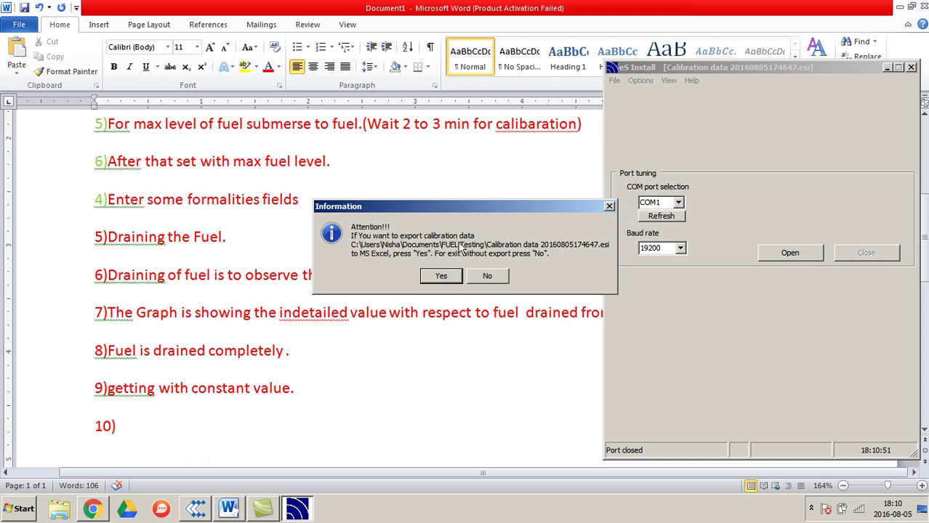
pyautogui.click(441, 278)
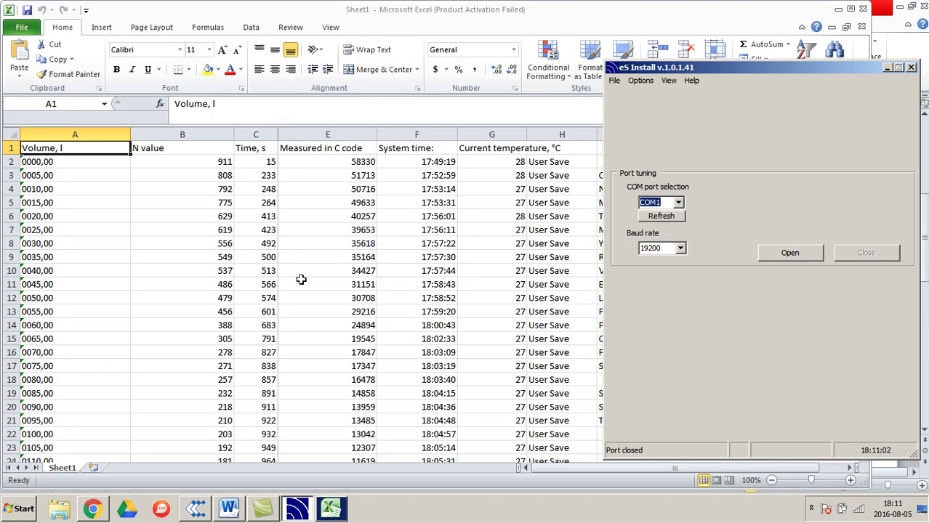
# Step: Save the exported workbook as "Readings" in the FUEL Testing folder of the Documents library
pyautogui.click(291, 272)
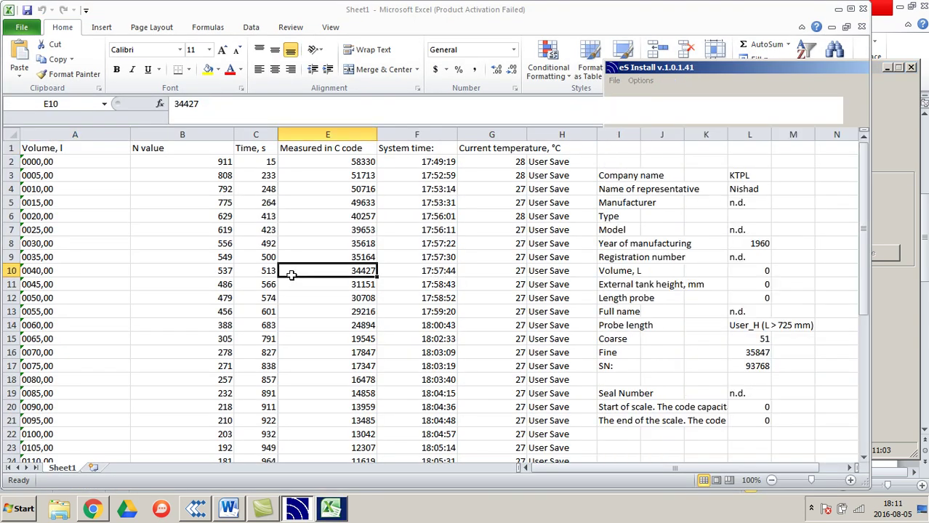
pyautogui.moveTo(864, 289); pyautogui.dragTo(867, 236)
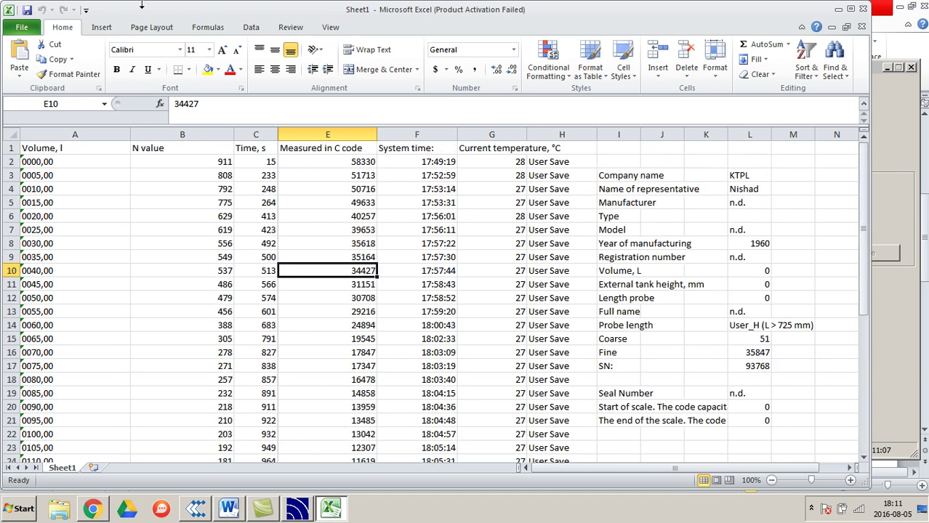
pyautogui.click(28, 10)
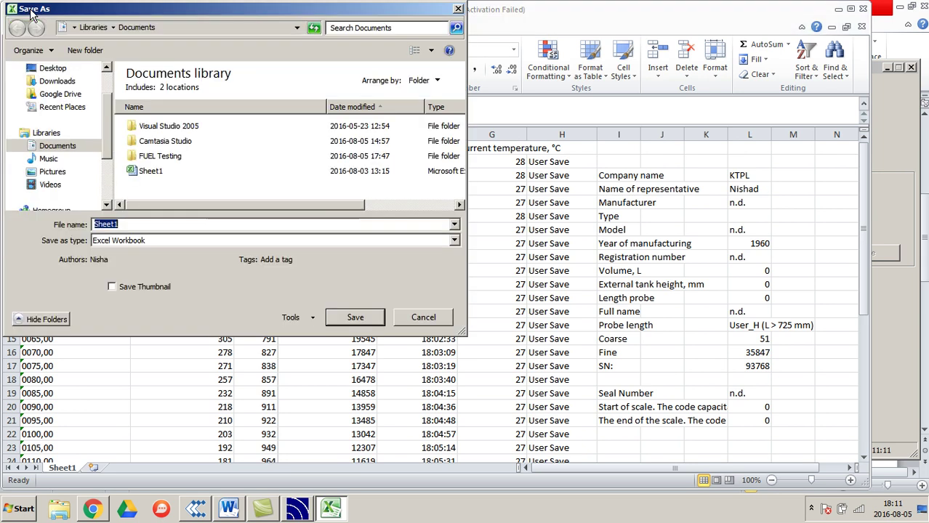
pyautogui.doubleClick(145, 158)
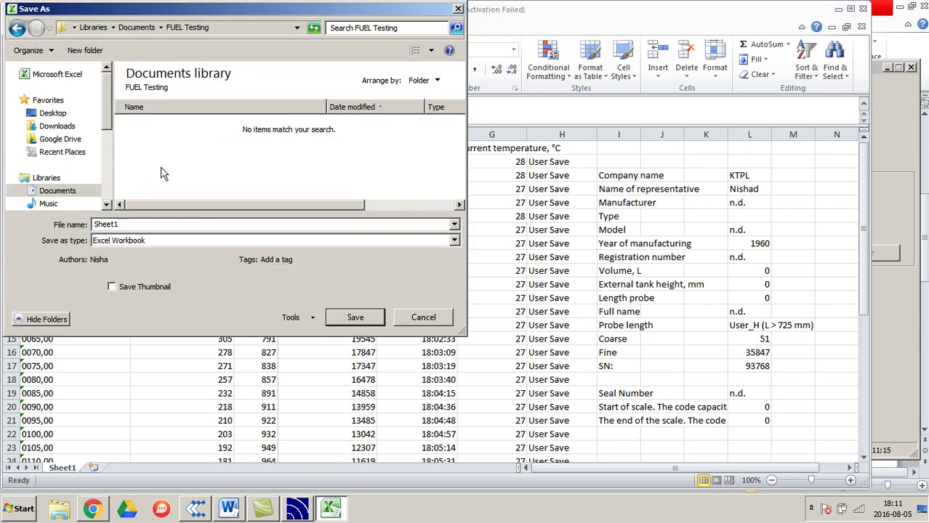
pyautogui.doubleClick(137, 225)
pyautogui.press('BackSpace')
pyautogui.write('Readings')
pyautogui.click(331, 317)
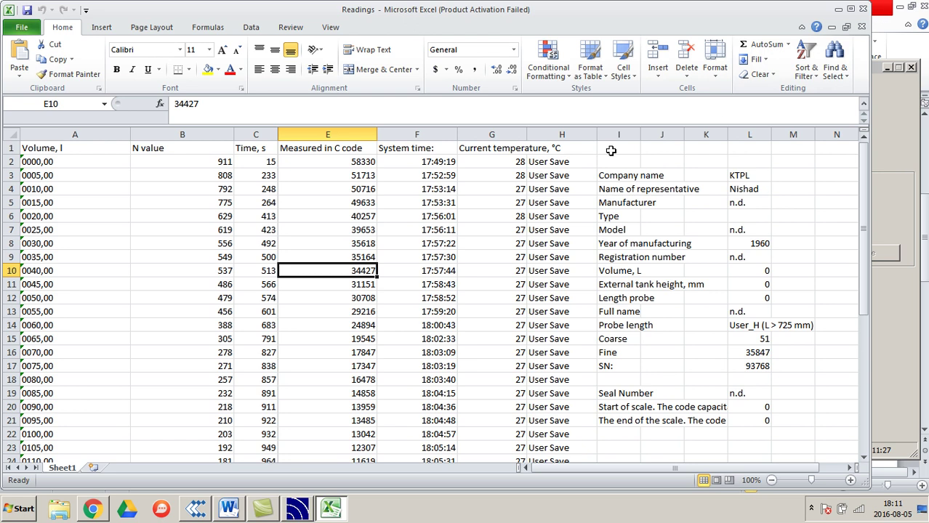
# Step: Review the exported volume, N value and time readings across all calibration rows of the sheet
pyautogui.click(363, 192)
pyautogui.press('Down')
pyautogui.press('Down')
pyautogui.press('Left')
pyautogui.press('Left')
pyautogui.press('Down')
pyautogui.press('Down')
pyautogui.press('Down')
pyautogui.press('Down')
pyautogui.press('Down')
pyautogui.press('Down')
pyautogui.press('Down')
pyautogui.press('Down')
pyautogui.press('Down')
pyautogui.press('Down')
pyautogui.press('Down')
pyautogui.press('Down')
pyautogui.press('Down')
pyautogui.press('Down')
pyautogui.press('Down')
pyautogui.press('Down')
pyautogui.press('Down')
pyautogui.press('Down')
pyautogui.press('Down')
pyautogui.press('Down')
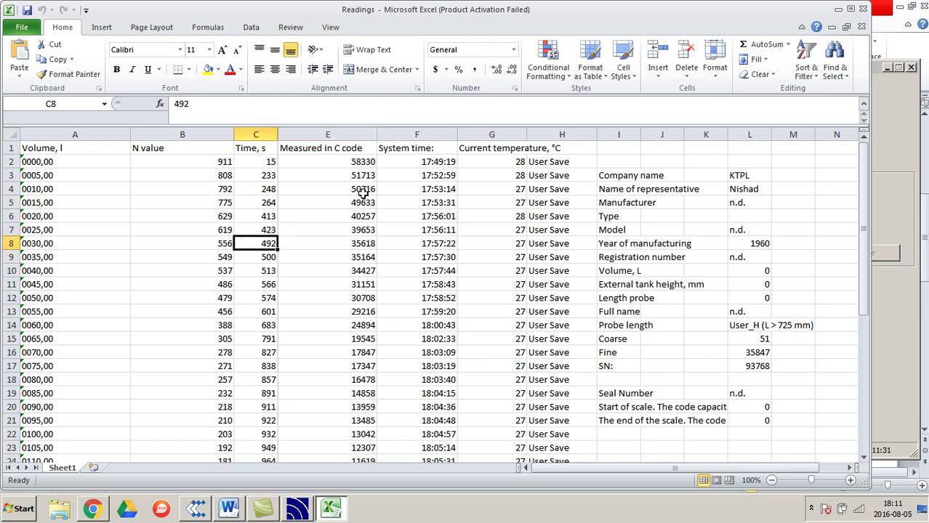
pyautogui.press('Down')
pyautogui.press('Down')
pyautogui.press('Down')
pyautogui.press('Down')
pyautogui.press('Down')
pyautogui.press('Down')
pyautogui.press('Down')
pyautogui.press('Down')
pyautogui.press('Down')
pyautogui.press('Down')
pyautogui.press('Down')
pyautogui.press('Down')
pyautogui.press('Down')
pyautogui.press('Down')
pyautogui.press('Down')
pyautogui.press('Down')
pyautogui.press('Down')
pyautogui.press('Down')
pyautogui.press('Down')
pyautogui.press('Down')
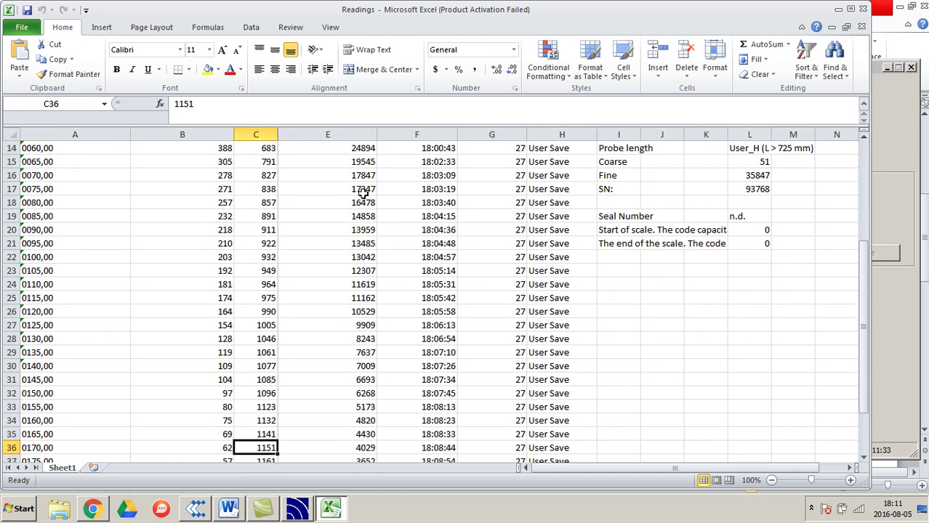
pyautogui.press('Up')
pyautogui.press('Up')
pyautogui.press('Up')
pyautogui.press('Up')
pyautogui.press('Up')
pyautogui.press('Up')
pyautogui.press('Up')
pyautogui.press('Up')
pyautogui.press('Up')
pyautogui.press('Up')
pyautogui.press('Up')
pyautogui.press('Up')
pyautogui.press('Up')
pyautogui.press('Up')
pyautogui.press('Up')
pyautogui.press('Up')
pyautogui.press('Up')
pyautogui.press('Up')
pyautogui.press('Up')
pyautogui.press('Up')
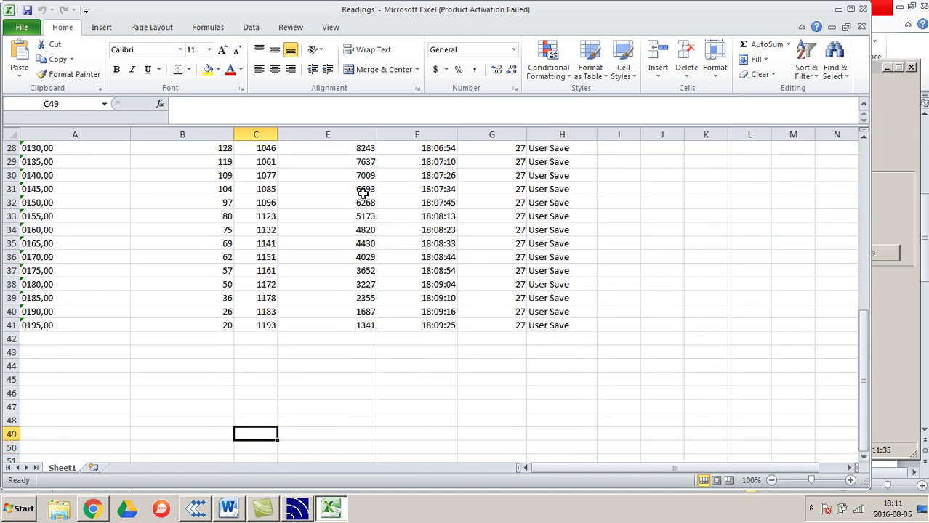
pyautogui.press('Up')
pyautogui.press('Left')
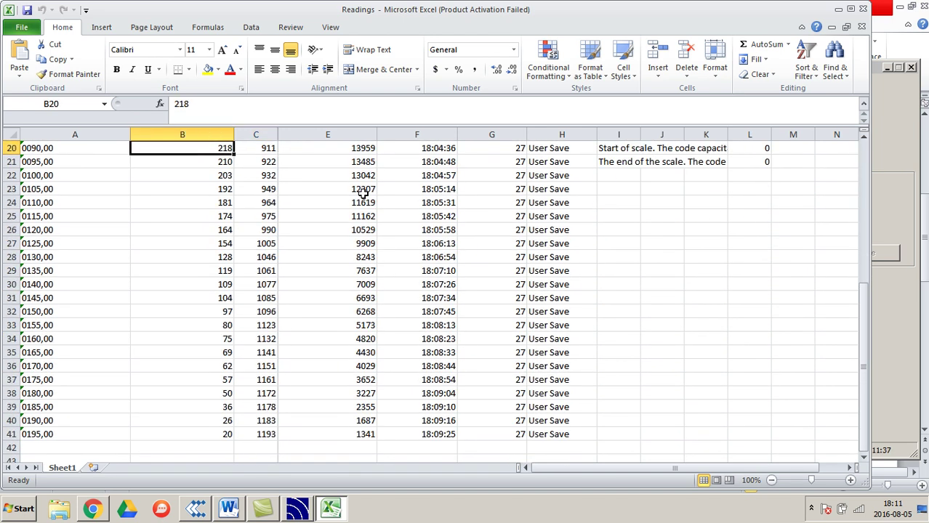
pyautogui.press('Up')
pyautogui.press('Up')
pyautogui.press('Up')
pyautogui.press('Up')
pyautogui.press('Up')
pyautogui.press('Up')
pyautogui.press('Up')
pyautogui.press('Up')
pyautogui.press('Up')
pyautogui.press('Up')
pyautogui.press('Up')
pyautogui.press('Up')
pyautogui.press('Up')
pyautogui.press('Up')
pyautogui.press('Up')
pyautogui.press('Up')
pyautogui.press('Up')
pyautogui.press('Up')
pyautogui.press('Up')
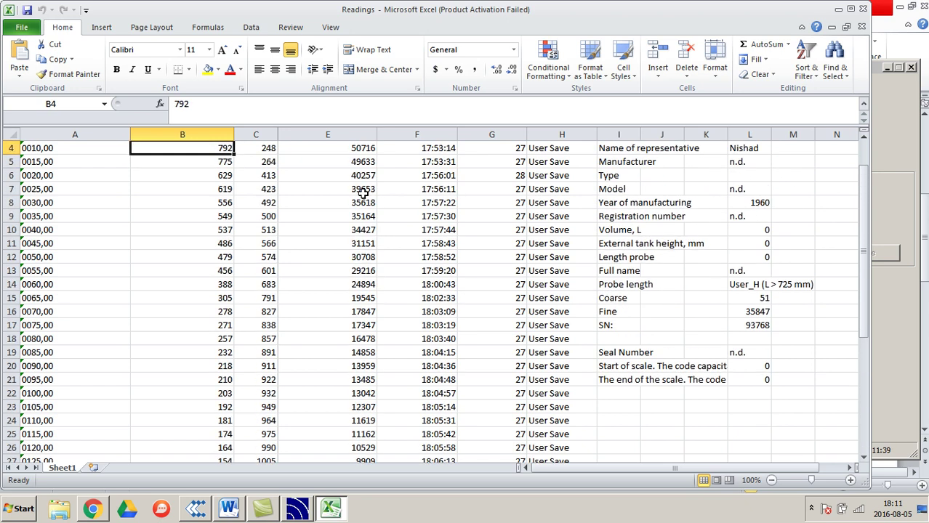
# Step: Examine the level codes in column B downward from the 10-litre row to the last calibration rows
pyautogui.press('Down')
pyautogui.press('Down')
pyautogui.press('Down')
pyautogui.press('Down')
pyautogui.press('Down')
pyautogui.press('Down')
pyautogui.press('Down')
pyautogui.press('Down')
pyautogui.press('Down')
pyautogui.press('Down')
pyautogui.press('Down')
pyautogui.press('Down')
pyautogui.press('Down')
pyautogui.press('Down')
pyautogui.press('Down')
pyautogui.press('Down')
pyautogui.press('Down')
pyautogui.press('Down')
pyautogui.press('Down')
pyautogui.press('Down')
pyautogui.press('Down')
pyautogui.press('Down')
pyautogui.press('Down')
pyautogui.press('Down')
pyautogui.press('Down')
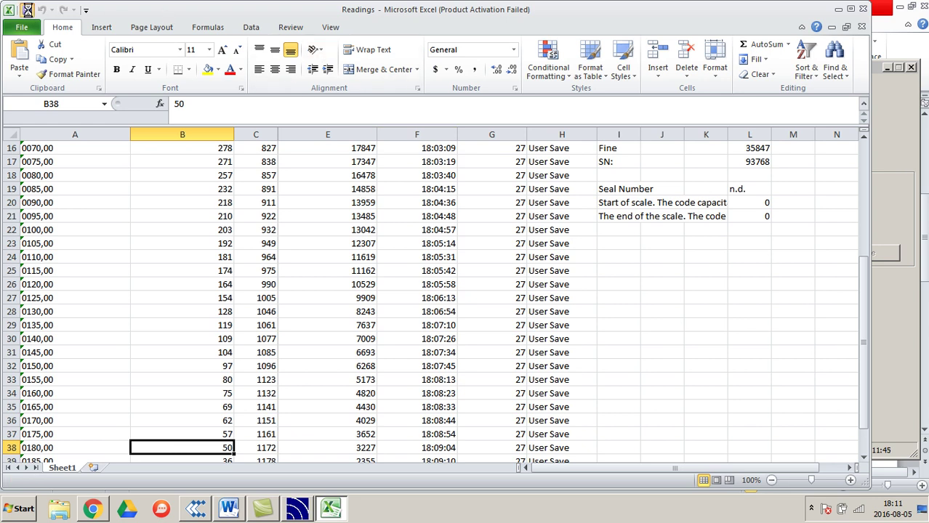
# Step: Close the Readings workbook, and exit eS Install after opening the COM1 port at 19200 baud
pyautogui.click(863, 9)
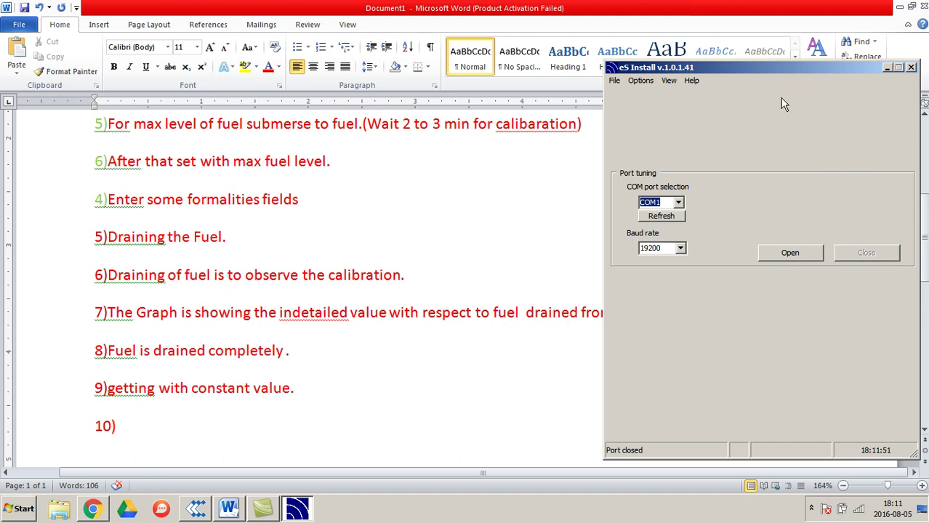
pyautogui.click(807, 266)
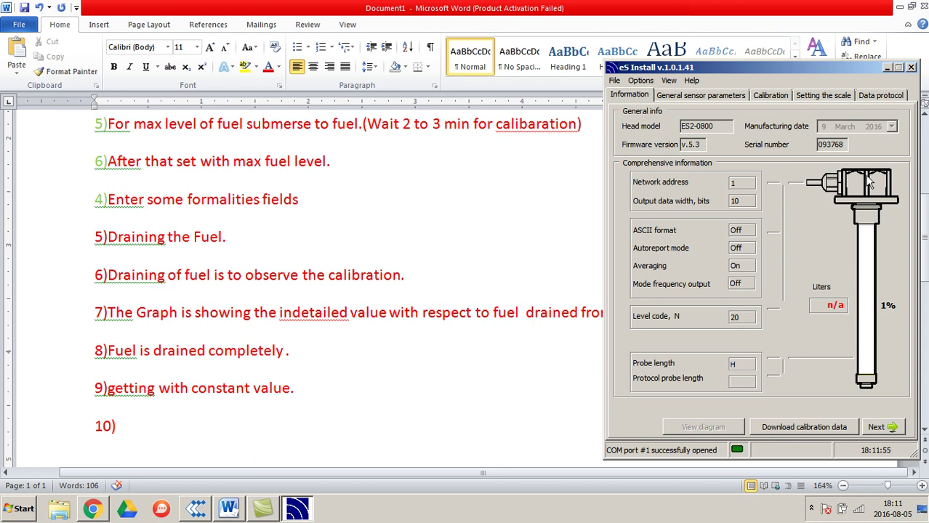
pyautogui.click(911, 67)
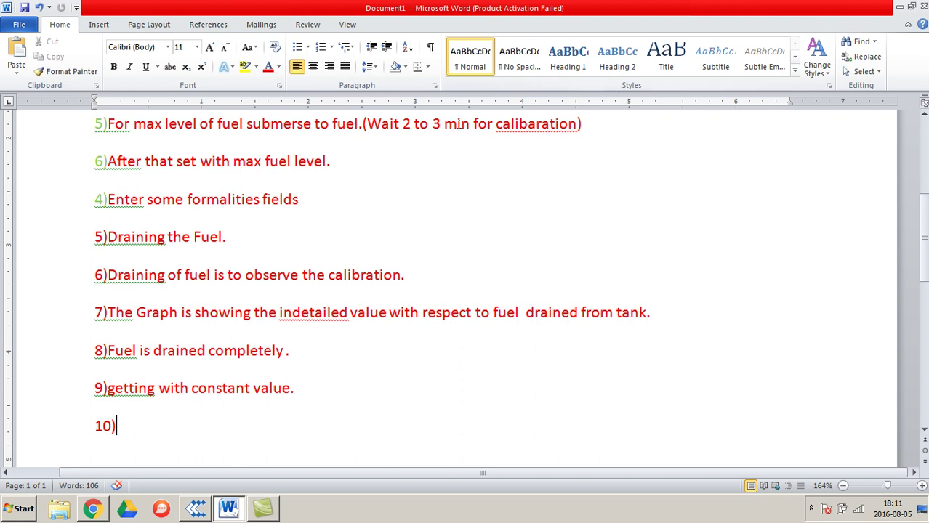
# Step: Close the Word document, saving it as "Calibration steps for Digital sensor" in the FUEL Testing folder, and dismiss the Program Compatibility Assistant
pyautogui.click(923, 6)
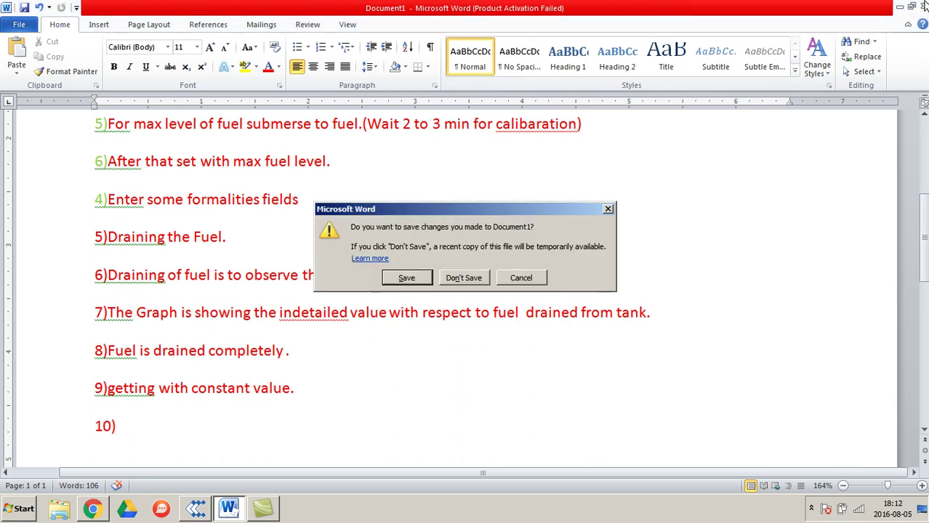
pyautogui.click(407, 279)
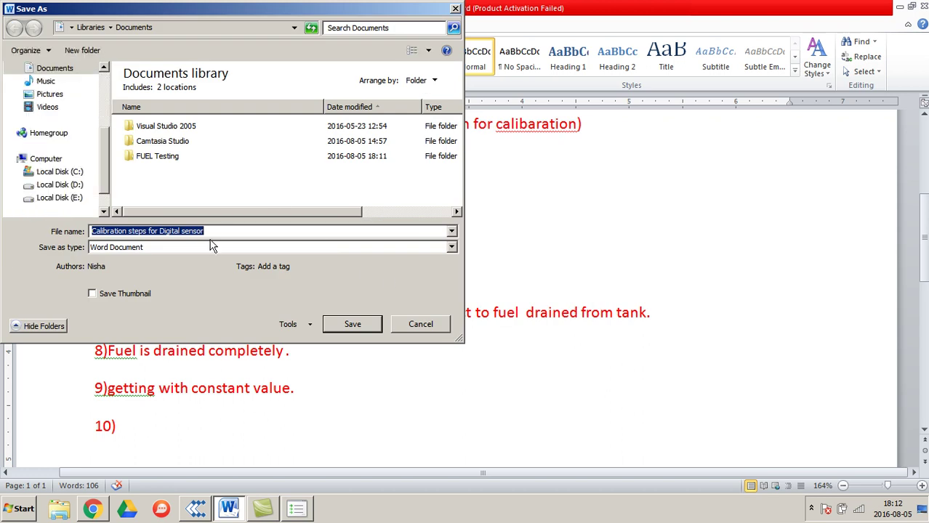
pyautogui.click(178, 157)
pyautogui.doubleClick(179, 157)
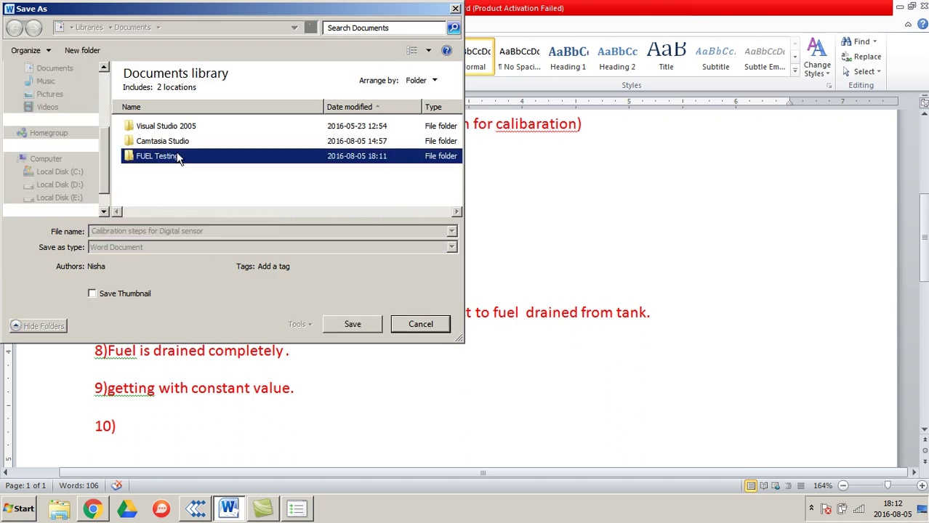
pyautogui.click(355, 327)
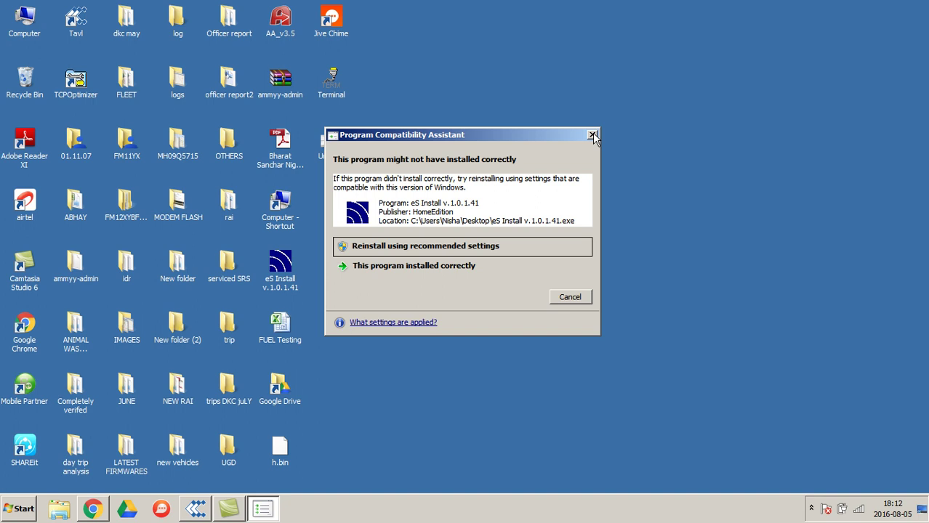
pyautogui.click(592, 135)
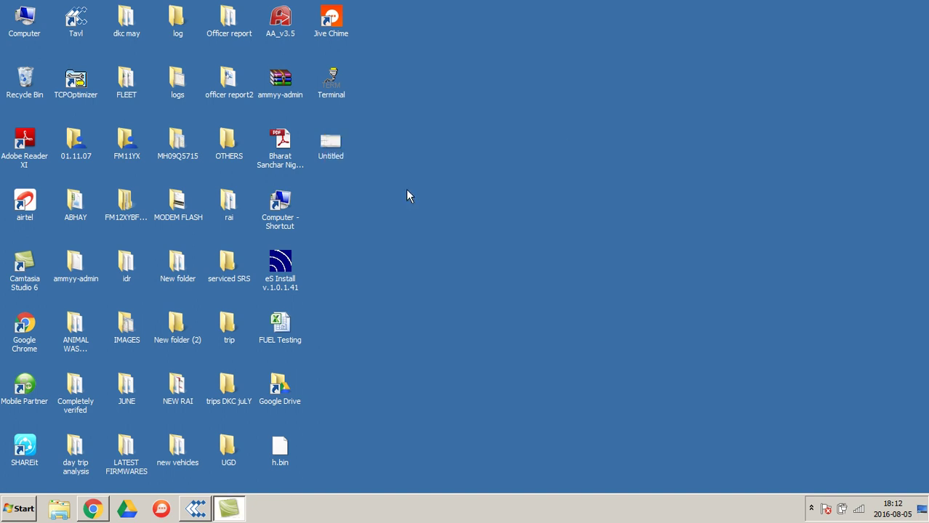